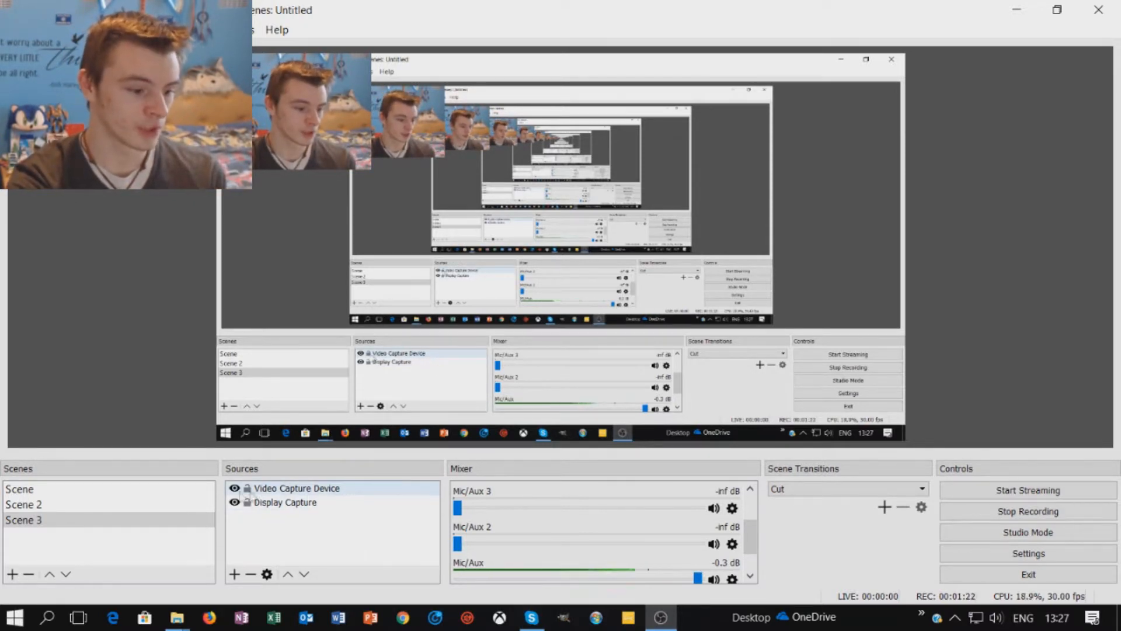
{"action": "left_click", "coordinate": [234, 491]}
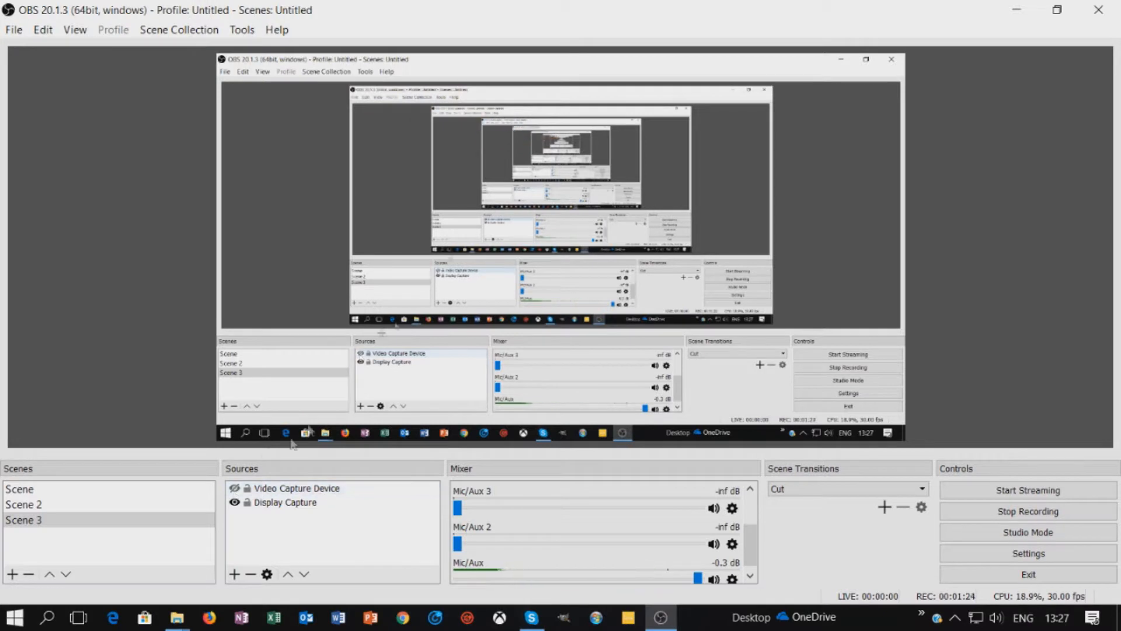
{"action": "left_click", "coordinate": [235, 488]}
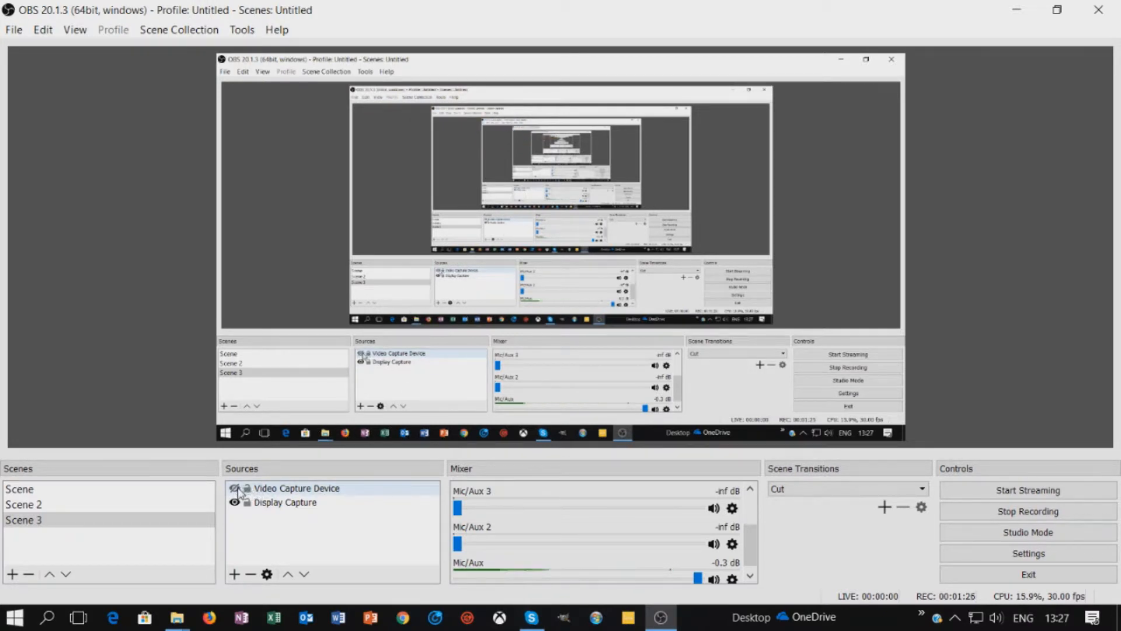
{"action": "left_click", "coordinate": [270, 503]}
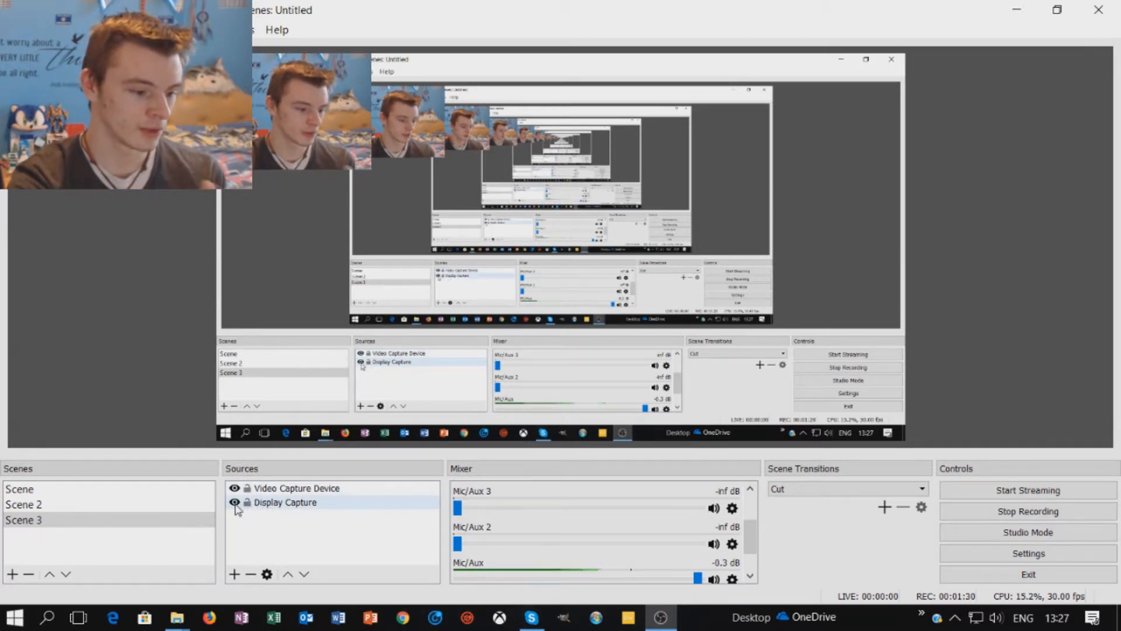
{"action": "left_click", "coordinate": [234, 503]}
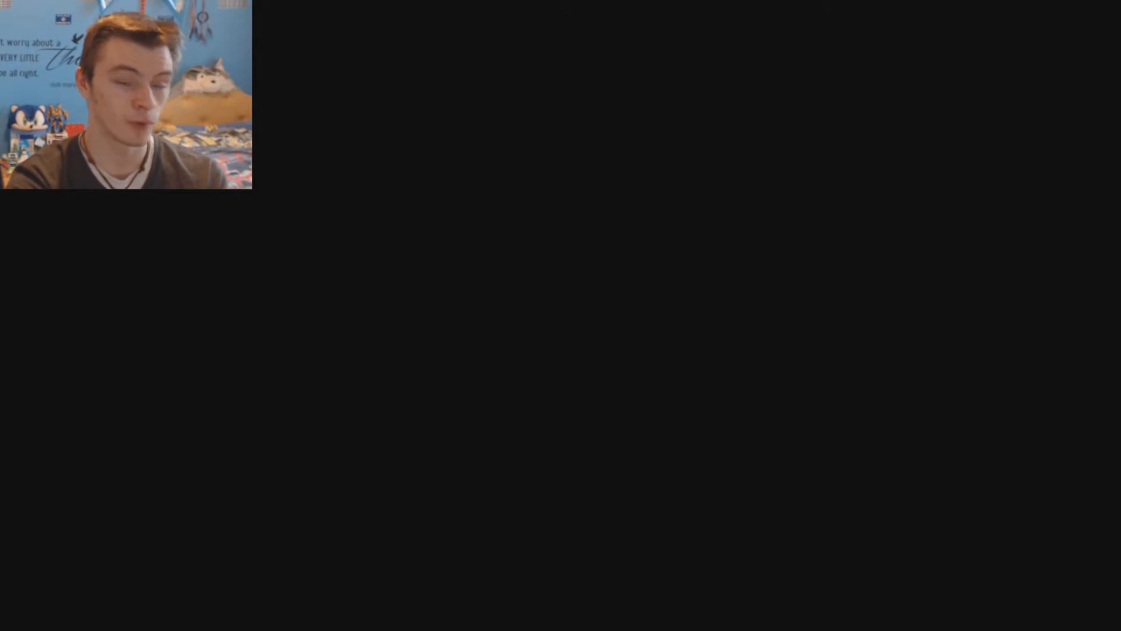
{"action": "left_click", "coordinate": [234, 503]}
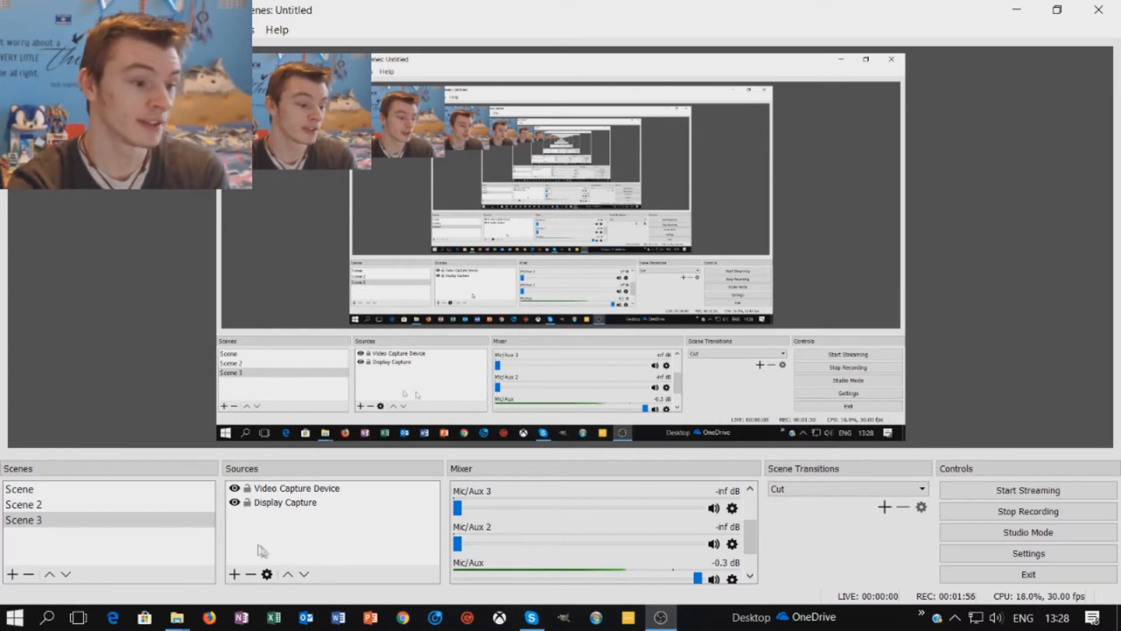
- Choose Game Capture from the add-source list, after dismissing the list once
{"action": "left_click", "coordinate": [234, 575]}
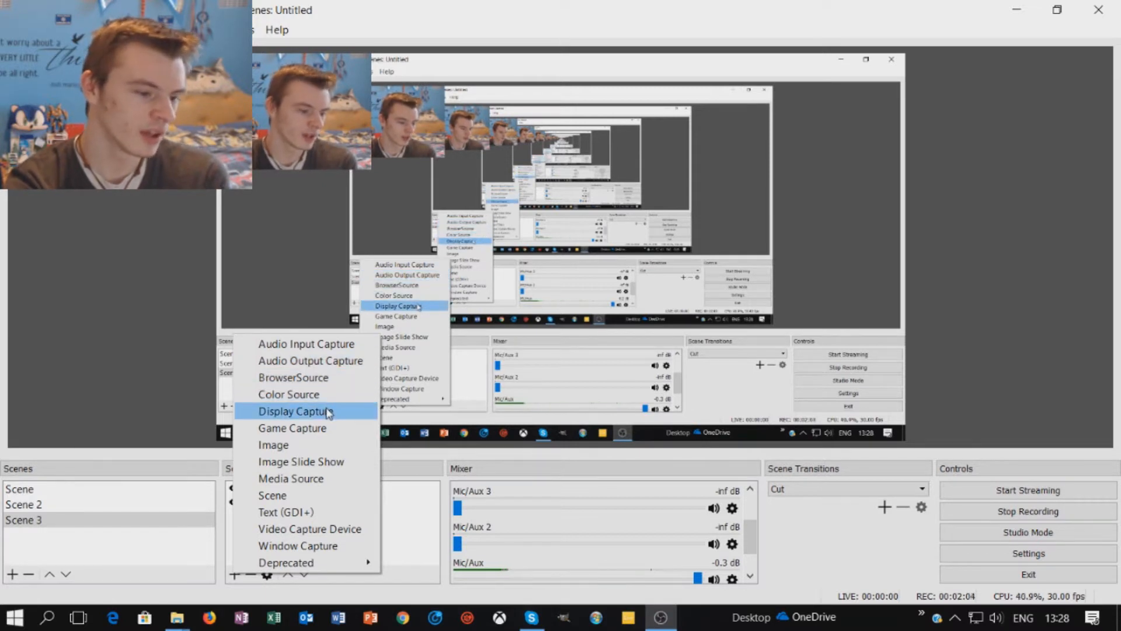
{"action": "left_click", "coordinate": [404, 515]}
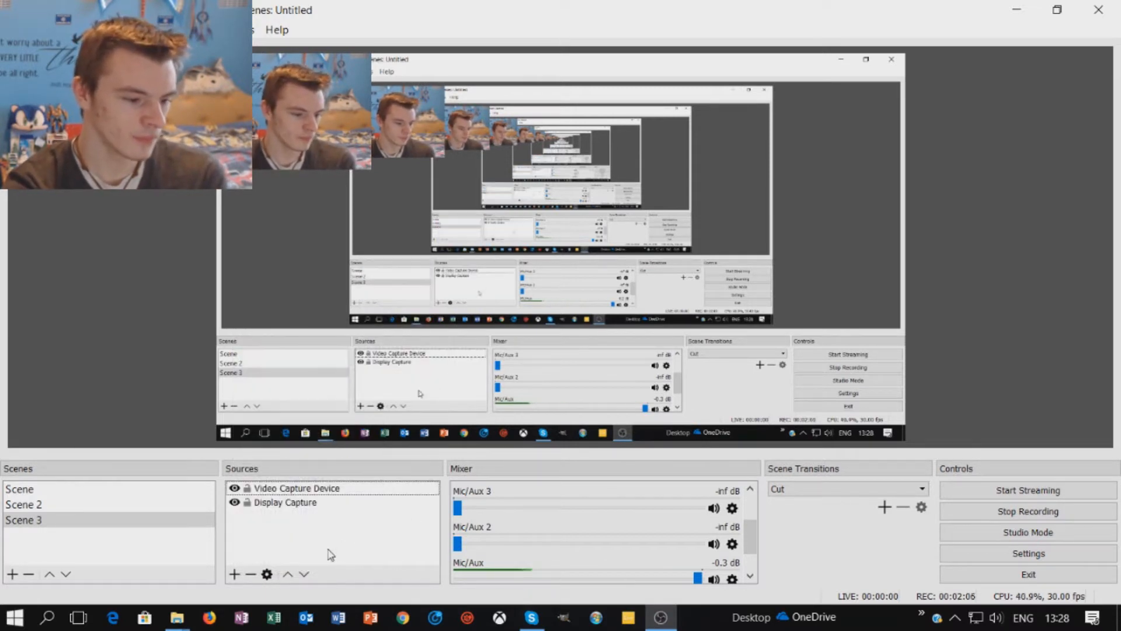
{"action": "left_click", "coordinate": [234, 574]}
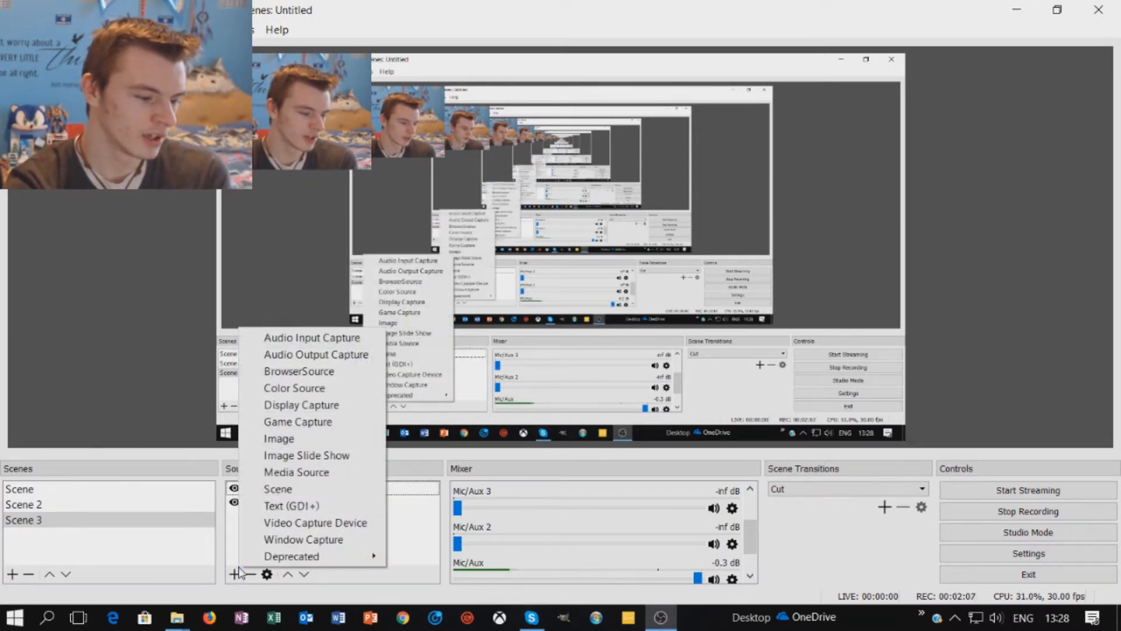
{"action": "left_click", "coordinate": [349, 422]}
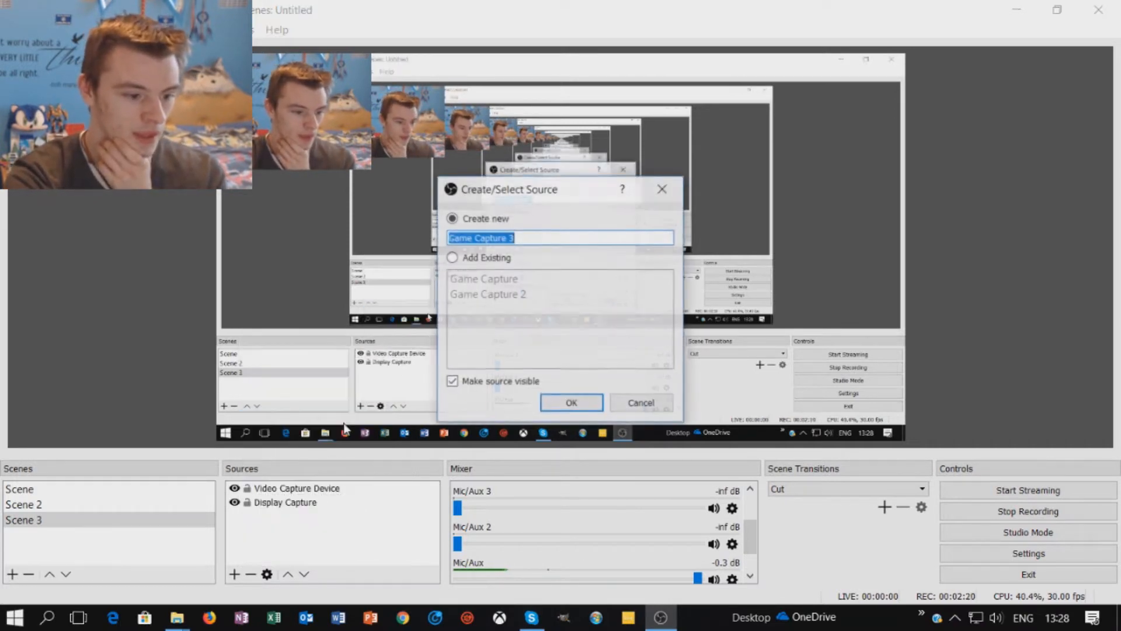
- Create Game Capture 3, browse its Mode and Window options, then cancel the properties unchanged
{"action": "left_click", "coordinate": [562, 403]}
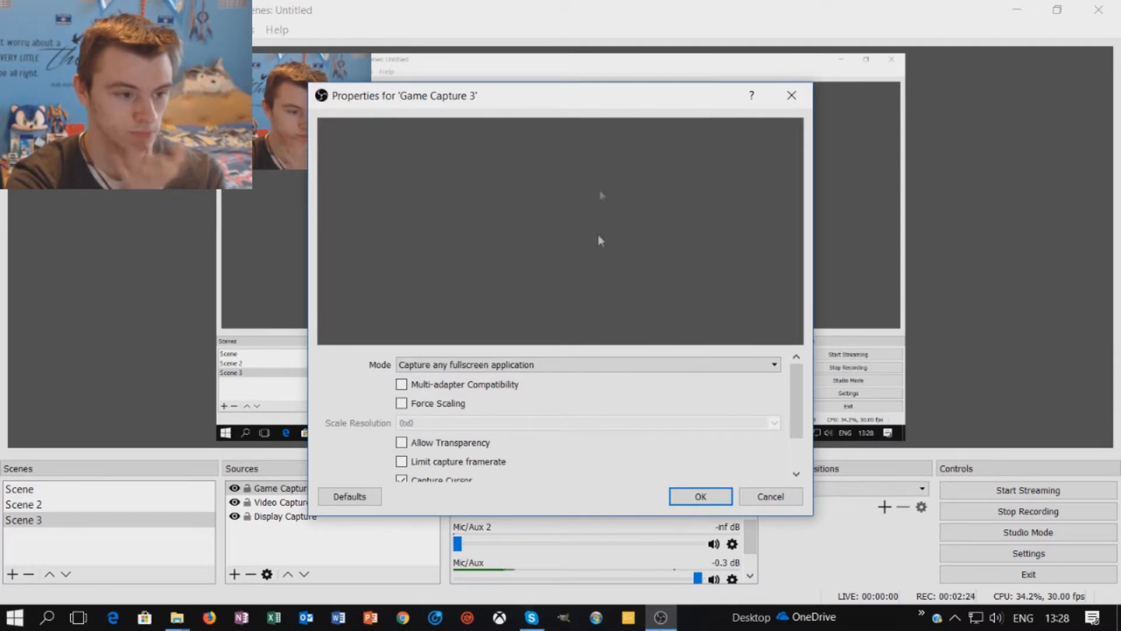
{"action": "left_click_drag", "start_coordinate": [589, 98], "coordinate": [662, 63]}
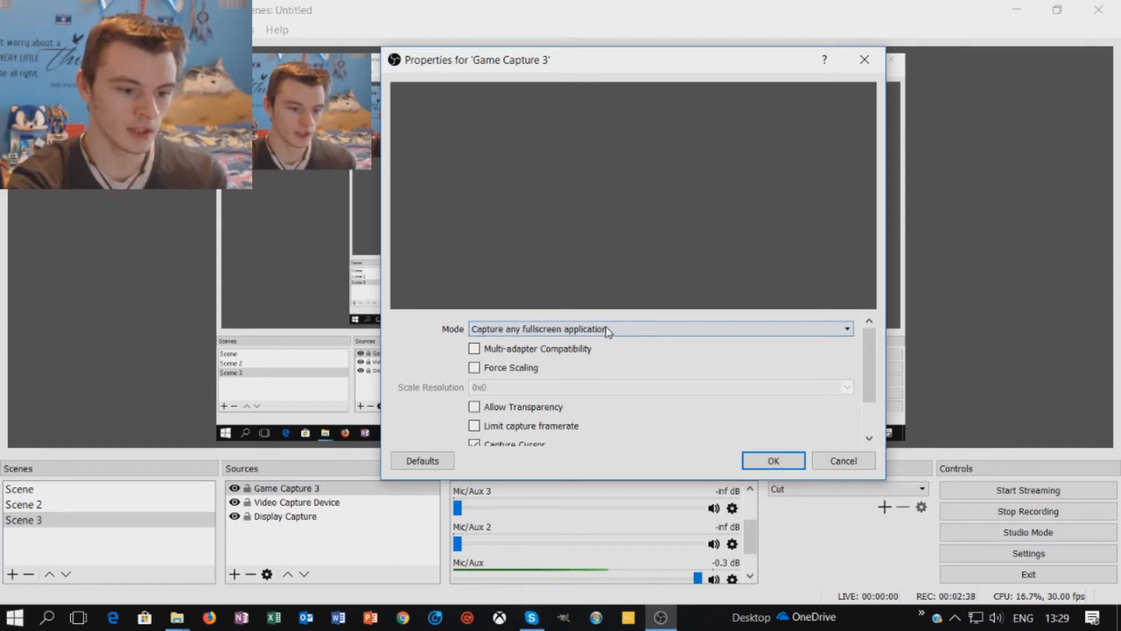
{"action": "left_click", "coordinate": [632, 331]}
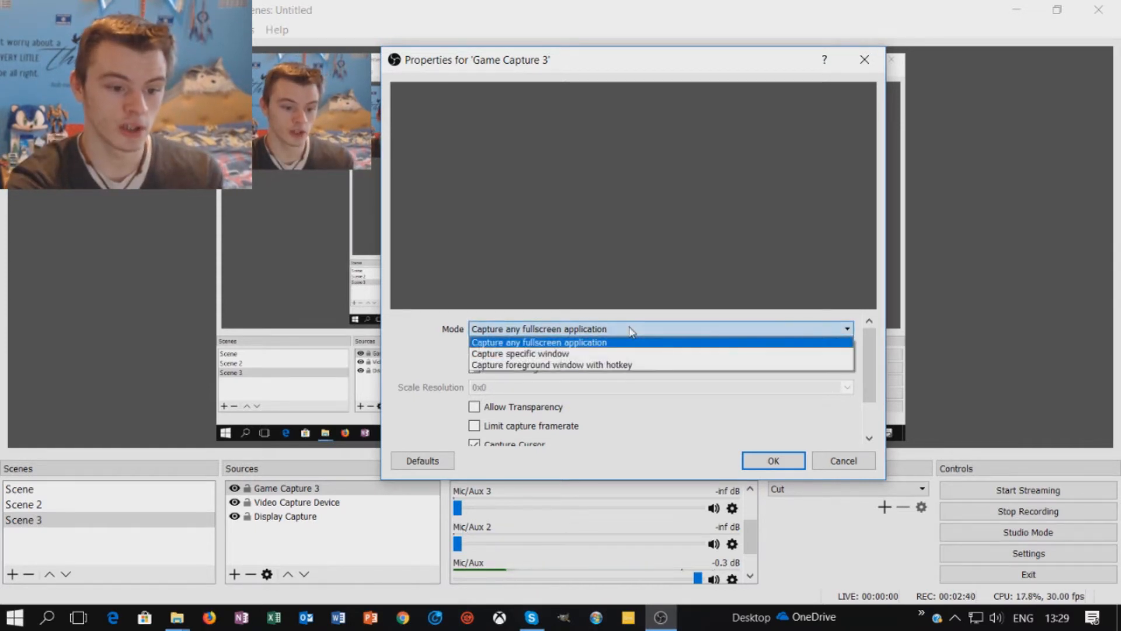
{"action": "left_click", "coordinate": [668, 355]}
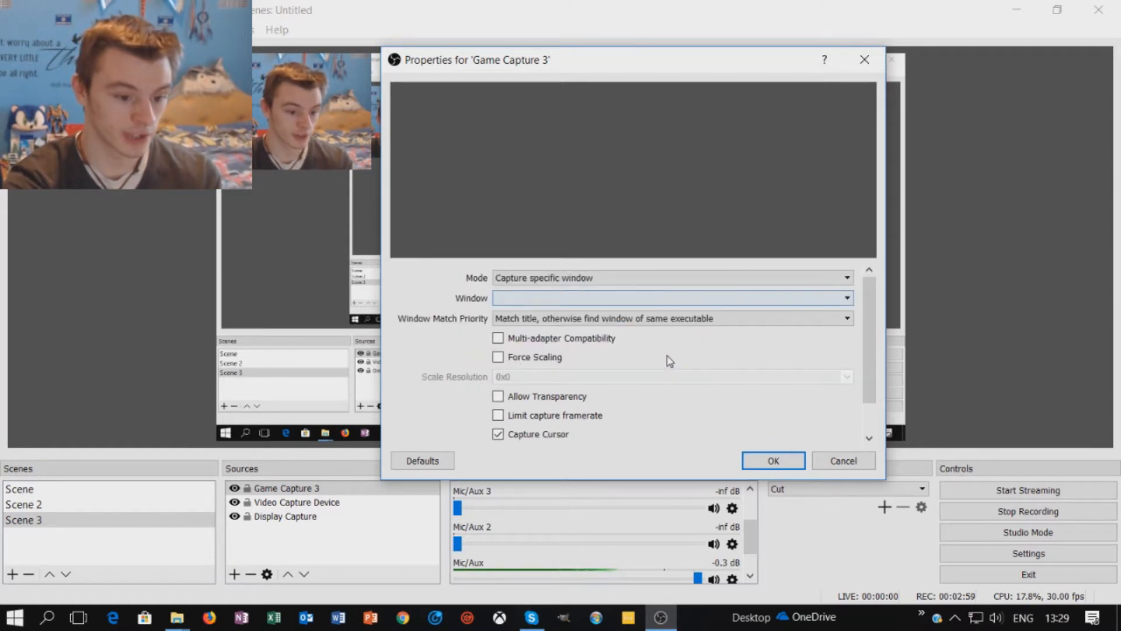
{"action": "left_click", "coordinate": [685, 302]}
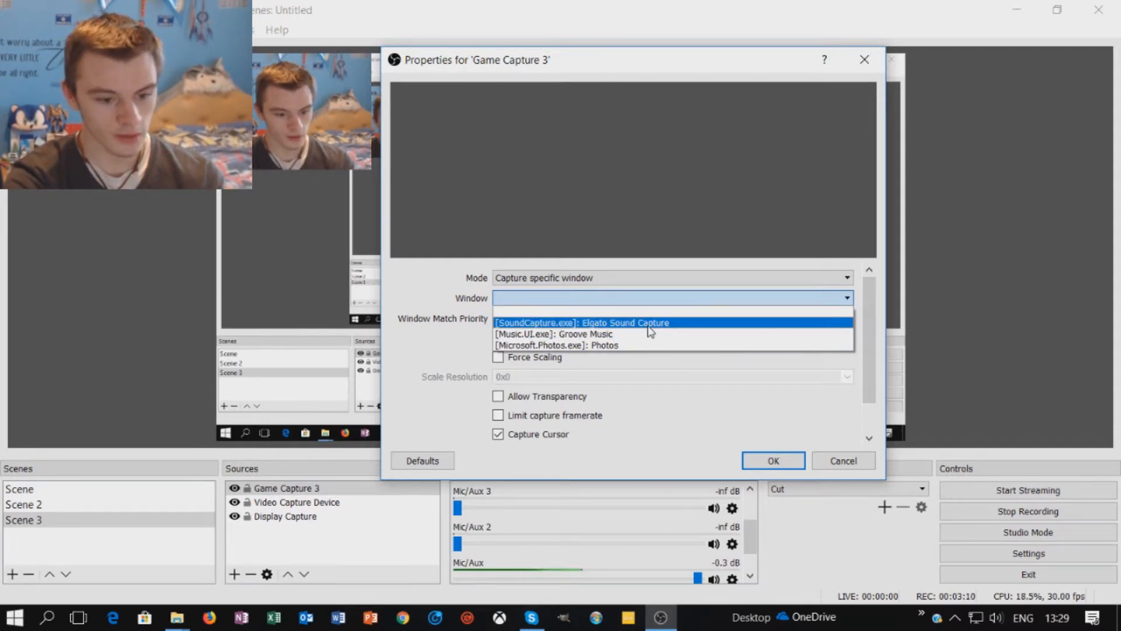
{"action": "left_click", "coordinate": [843, 461]}
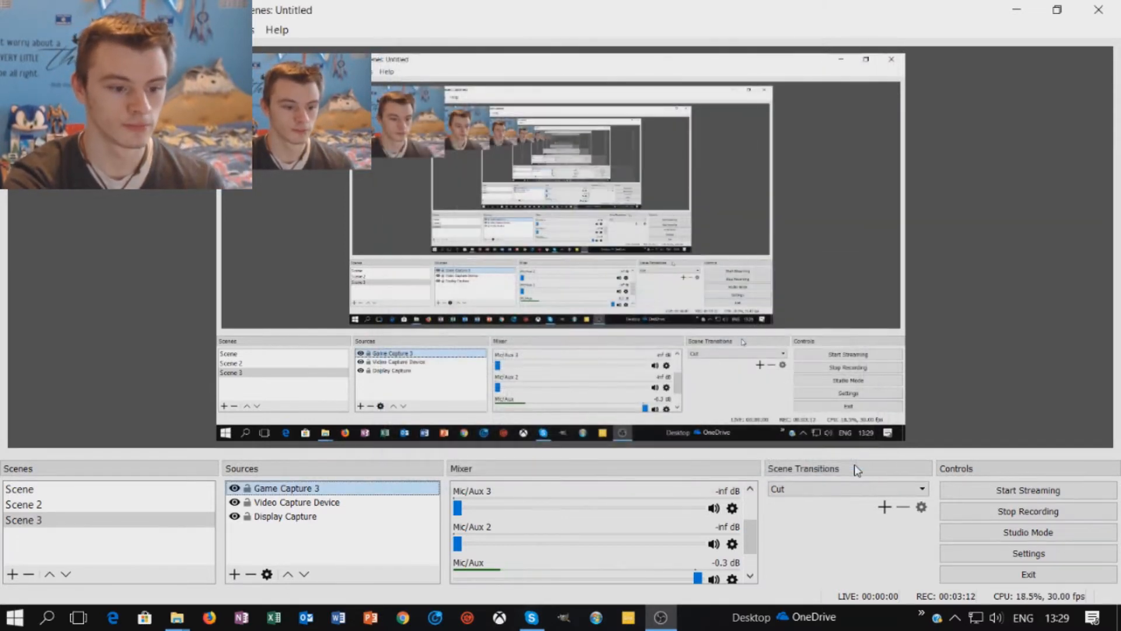
- Toggle the webcam source's visibility off and back on, and lock Game Capture 3
{"action": "left_click", "coordinate": [234, 503]}
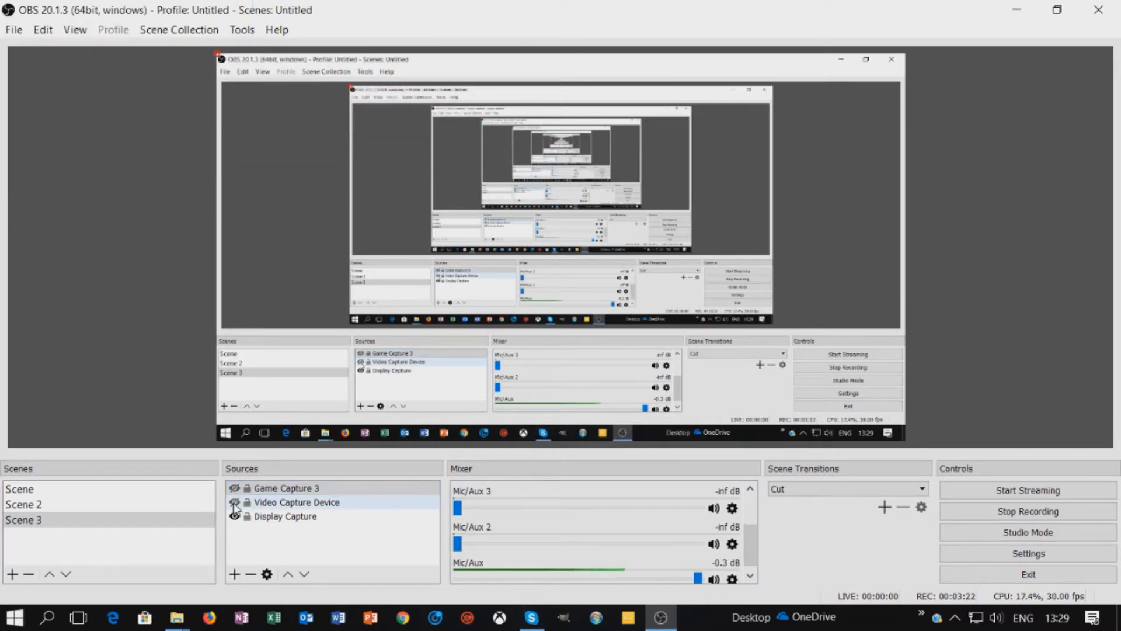
{"action": "left_click", "coordinate": [234, 503]}
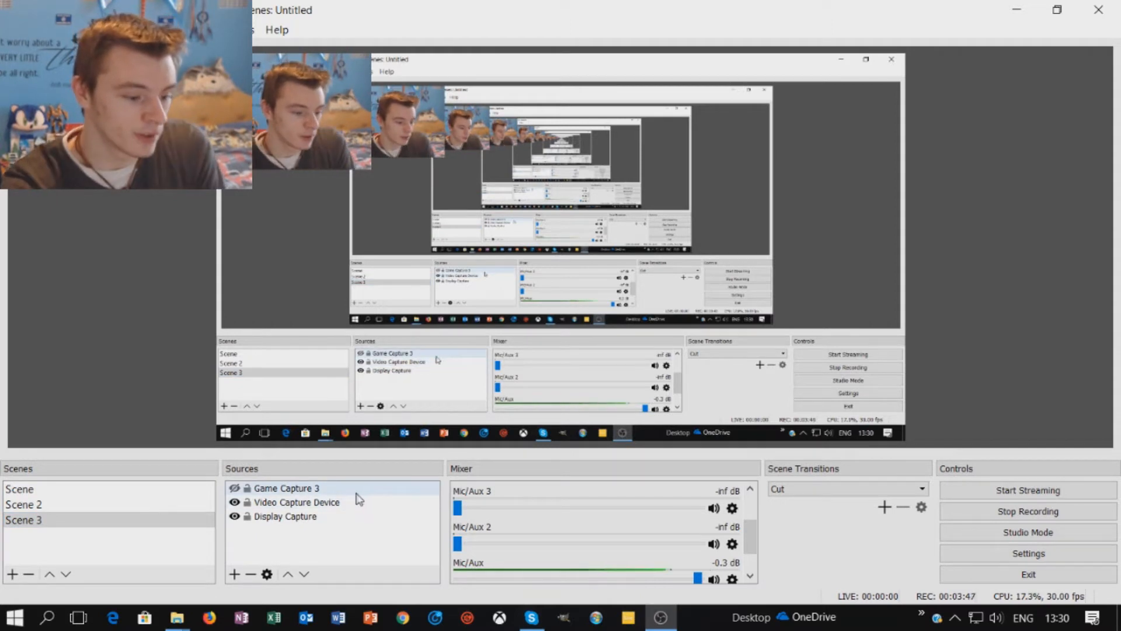
{"action": "left_click", "coordinate": [247, 488]}
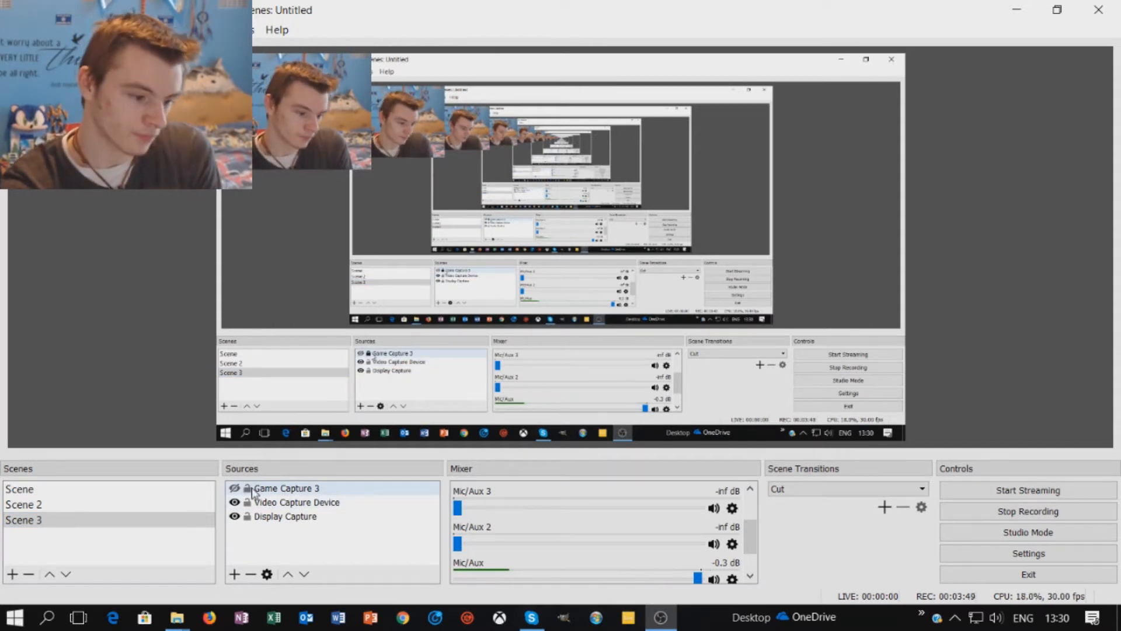
- Remove Game Capture 3 from Scene 3 and confirm the deletion
{"action": "right_click", "coordinate": [289, 488]}
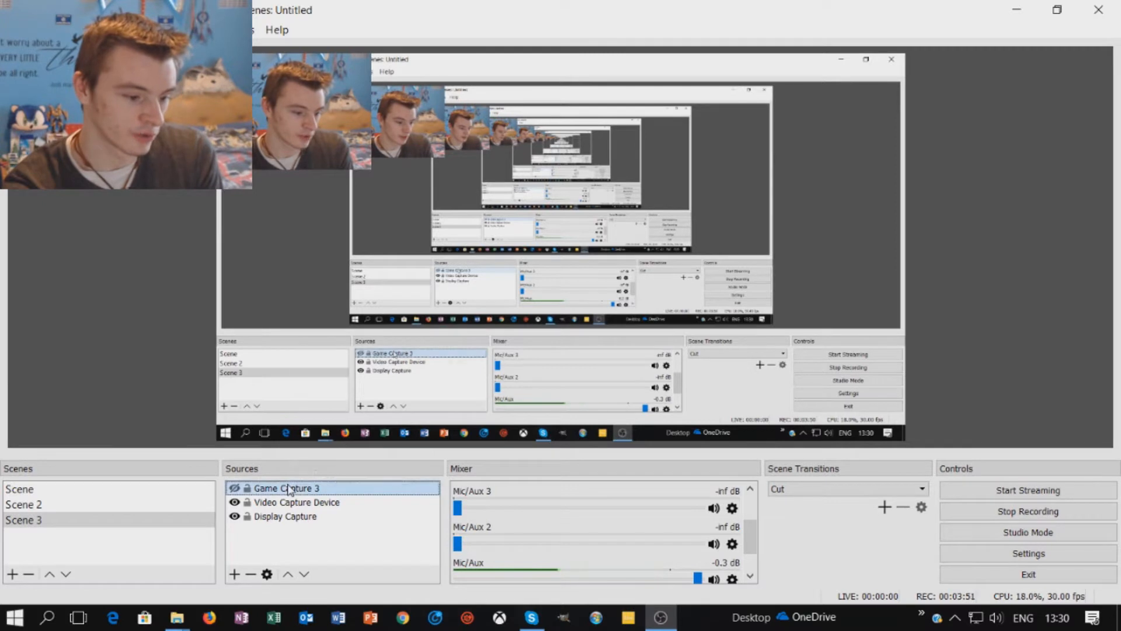
{"action": "left_click", "coordinate": [342, 315]}
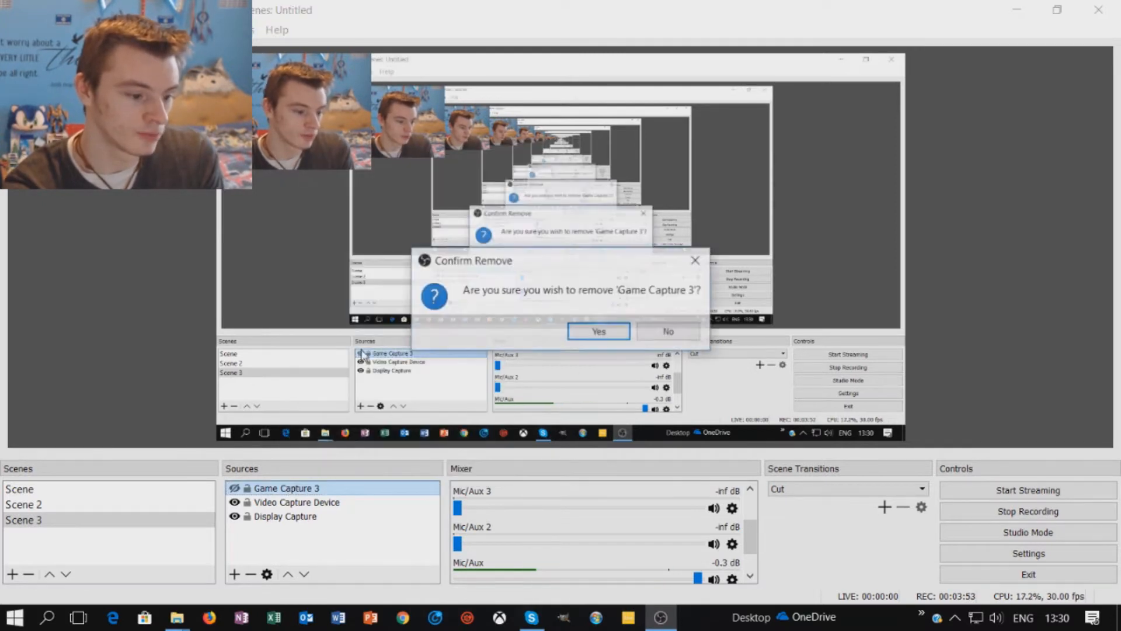
{"action": "left_click", "coordinate": [597, 331]}
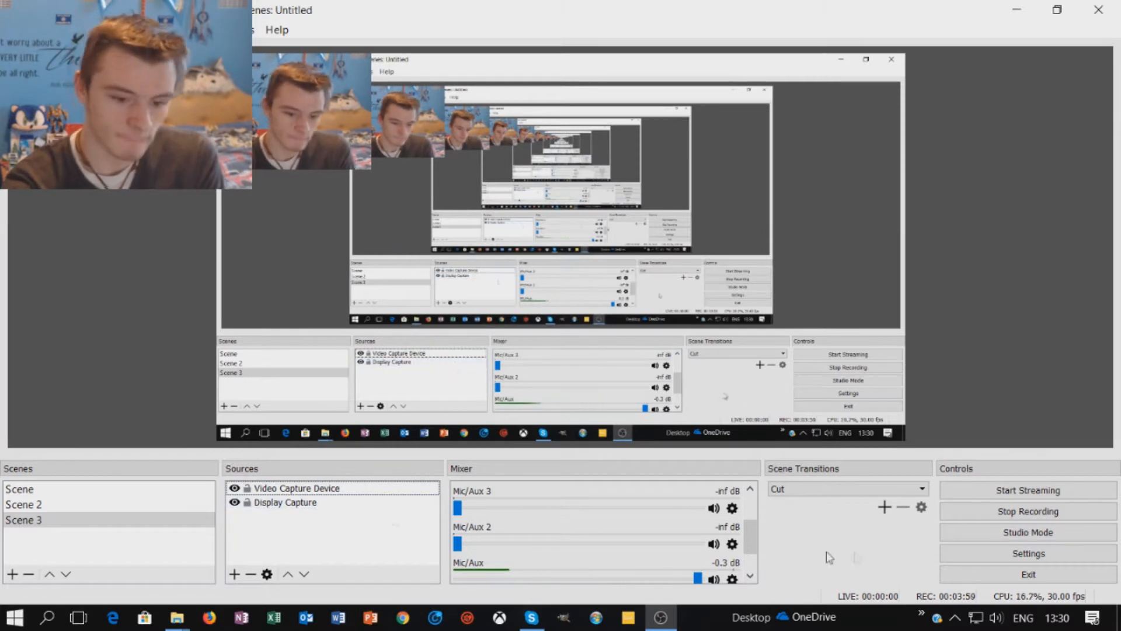
{"action": "left_click", "coordinate": [860, 491]}
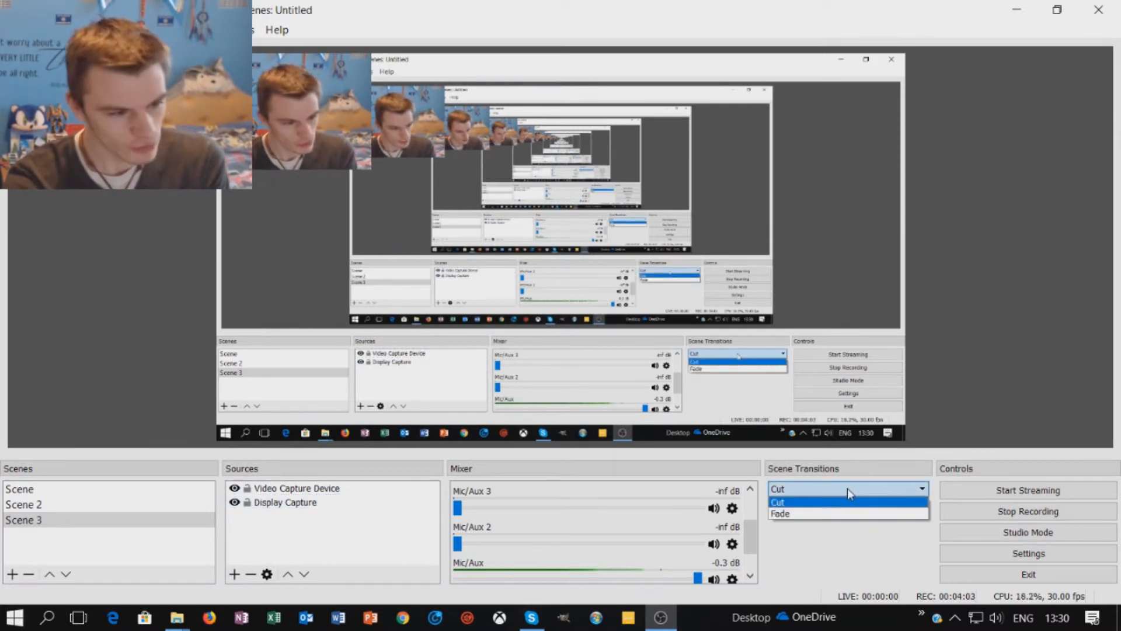
{"action": "left_click", "coordinate": [847, 488]}
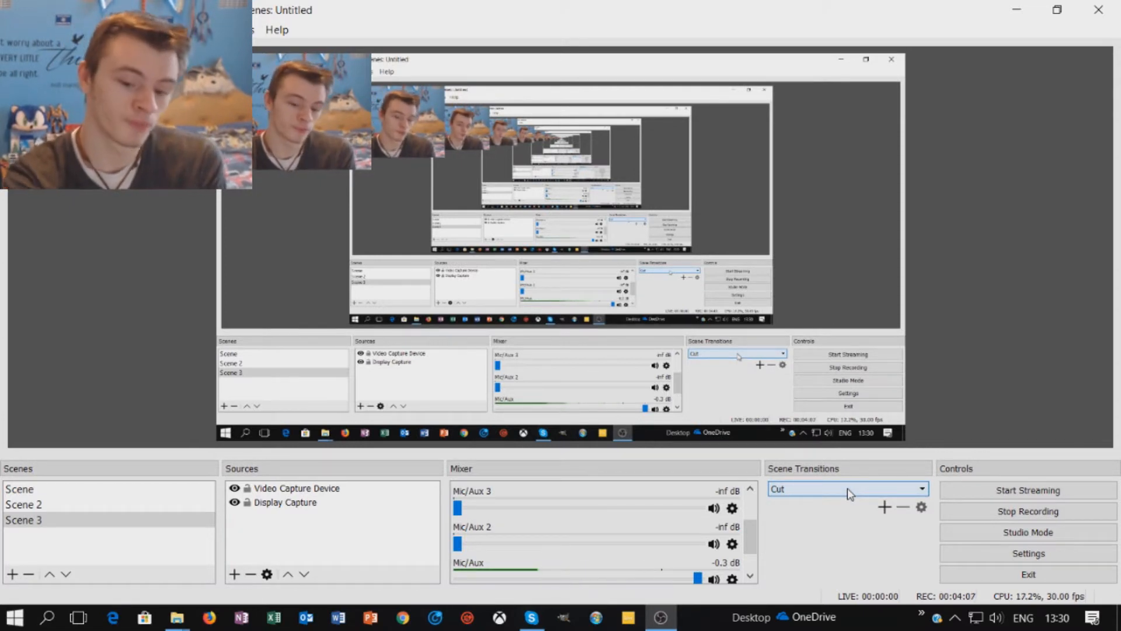
{"action": "left_click", "coordinate": [963, 536]}
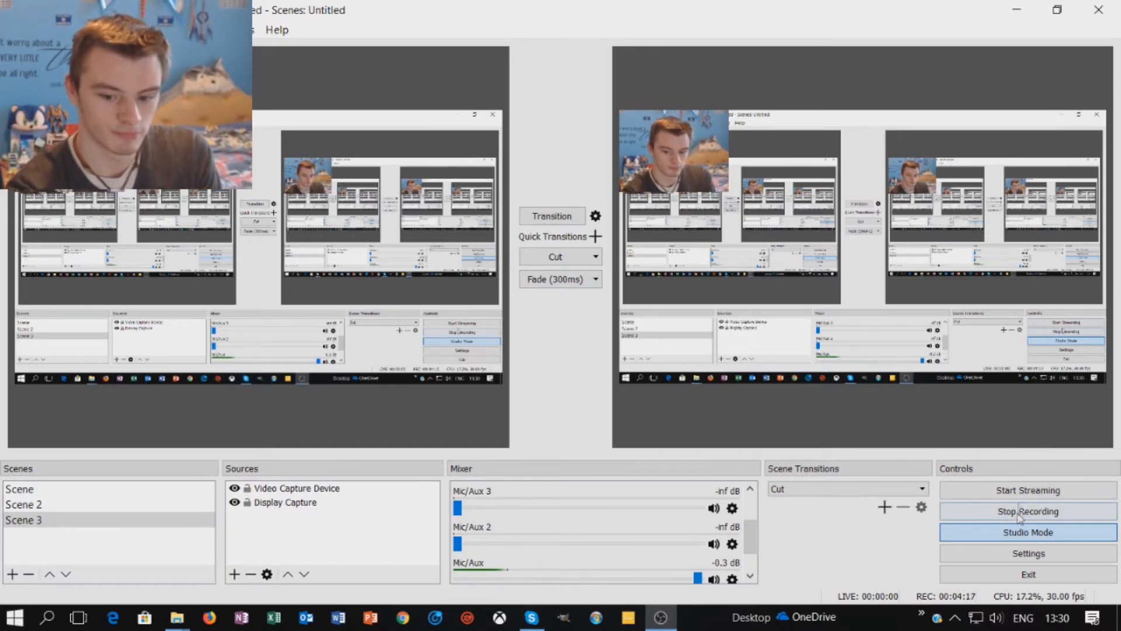
{"action": "left_click", "coordinate": [1012, 534]}
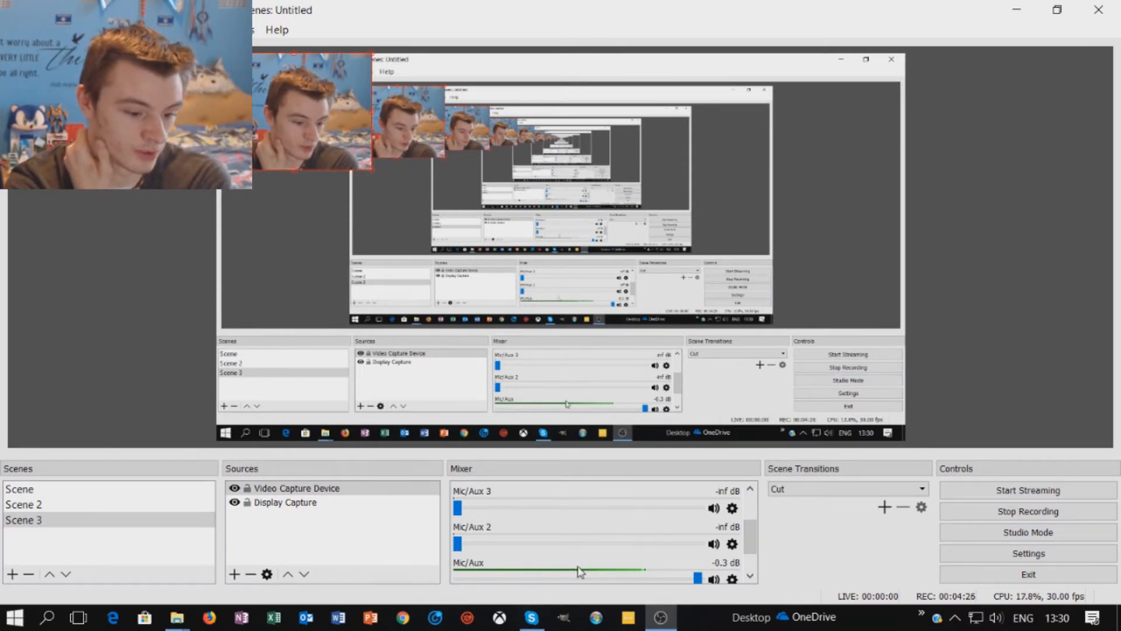
- Drag the webcam overlay's corner outward until it spans the full canvas height
{"action": "scroll", "coordinate": [754, 552], "scroll_direction": "down", "scroll_amount": 3}
{"action": "left_click_drag", "start_coordinate": [753, 552], "coordinate": [748, 499]}
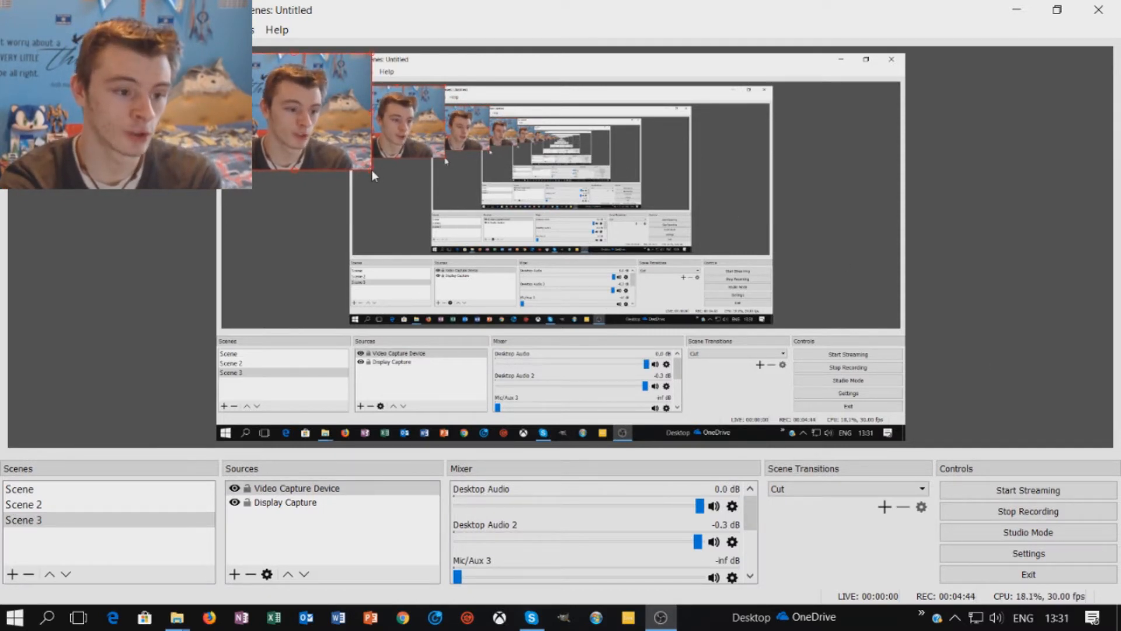
{"action": "left_click_drag", "start_coordinate": [372, 170], "coordinate": [791, 412]}
{"action": "left_click_drag", "start_coordinate": [887, 413], "coordinate": [906, 442]}
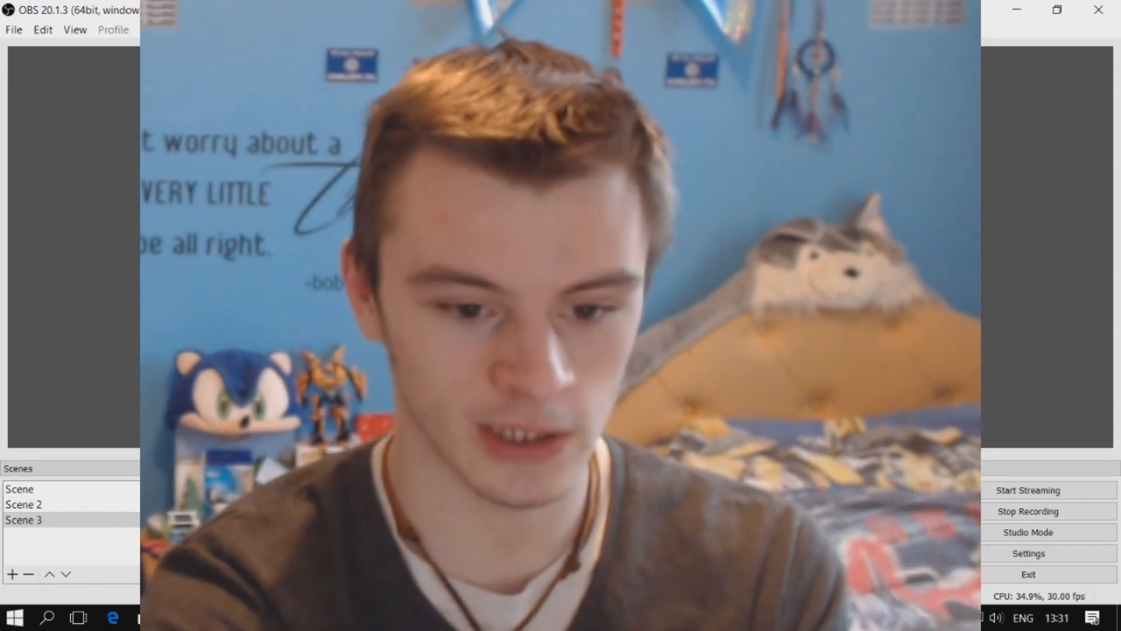
- Apply Transform > Stretch to screen to the webcam source
{"action": "mouse_move", "coordinate": [847, 280]}
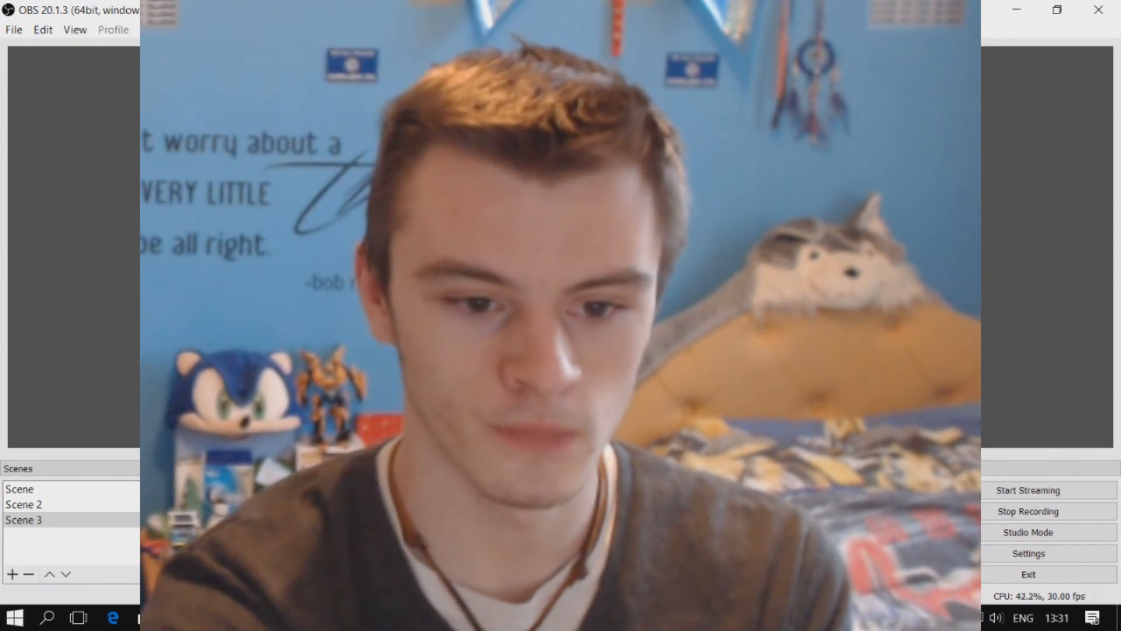
{"action": "mouse_move", "coordinate": [865, 280]}
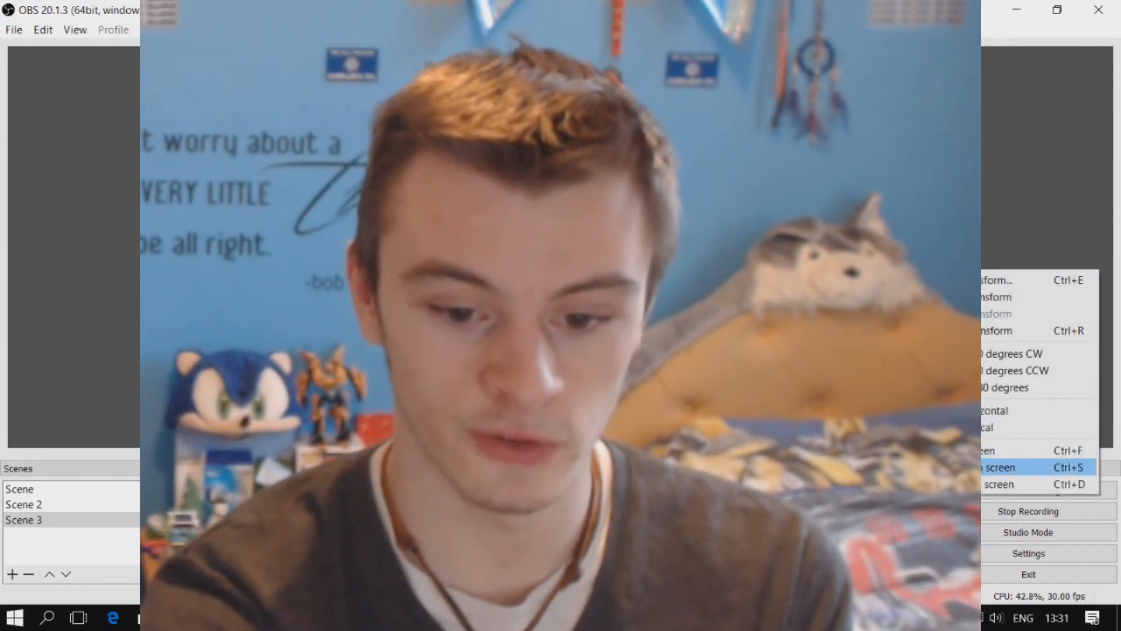
{"action": "left_click", "coordinate": [1016, 467]}
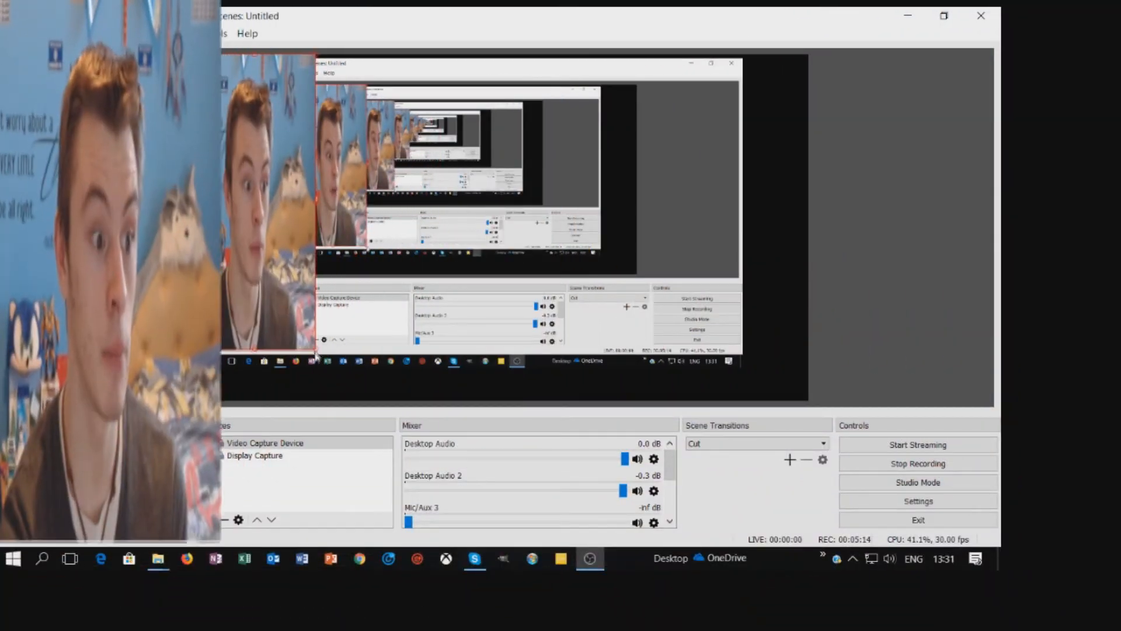
- Reshape the webcam with its handles, fit it to screen, then shrink it toward the top-left
{"action": "left_click_drag", "start_coordinate": [285, 378], "coordinate": [246, 387]}
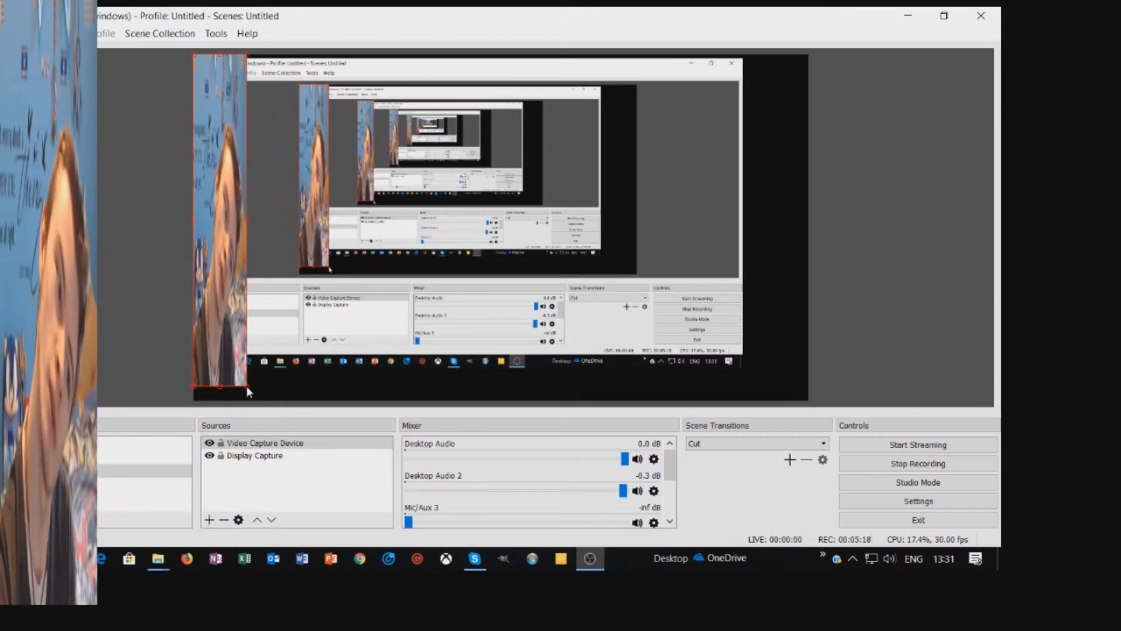
{"action": "left_click_drag", "start_coordinate": [246, 387], "coordinate": [974, 130]}
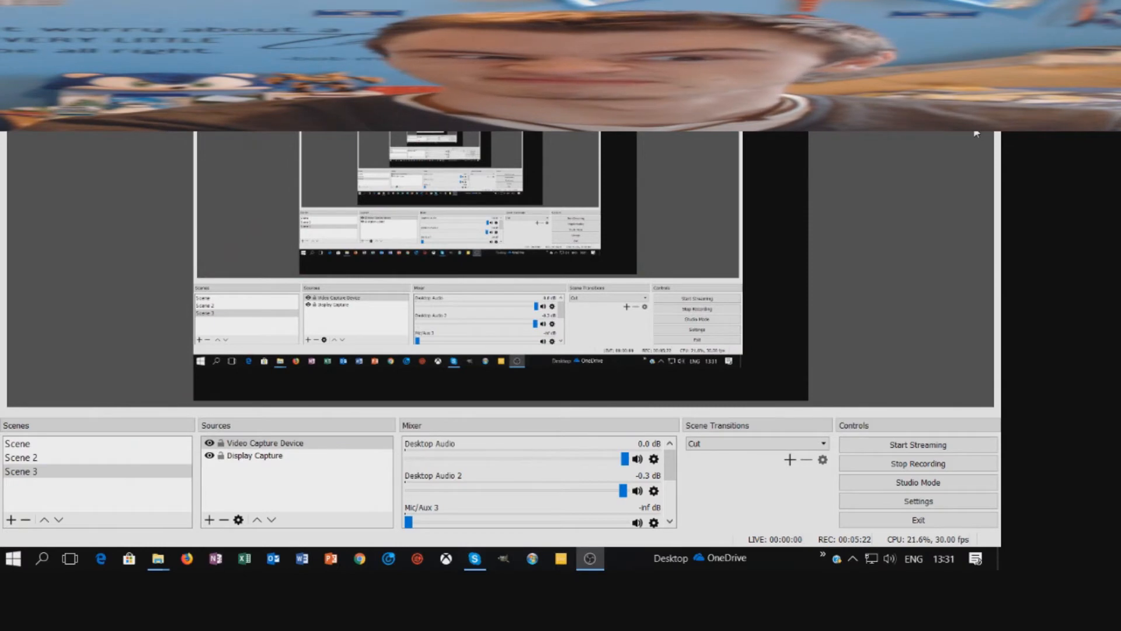
{"action": "left_click_drag", "start_coordinate": [974, 129], "coordinate": [321, 161]}
{"action": "right_click", "coordinate": [305, 138]}
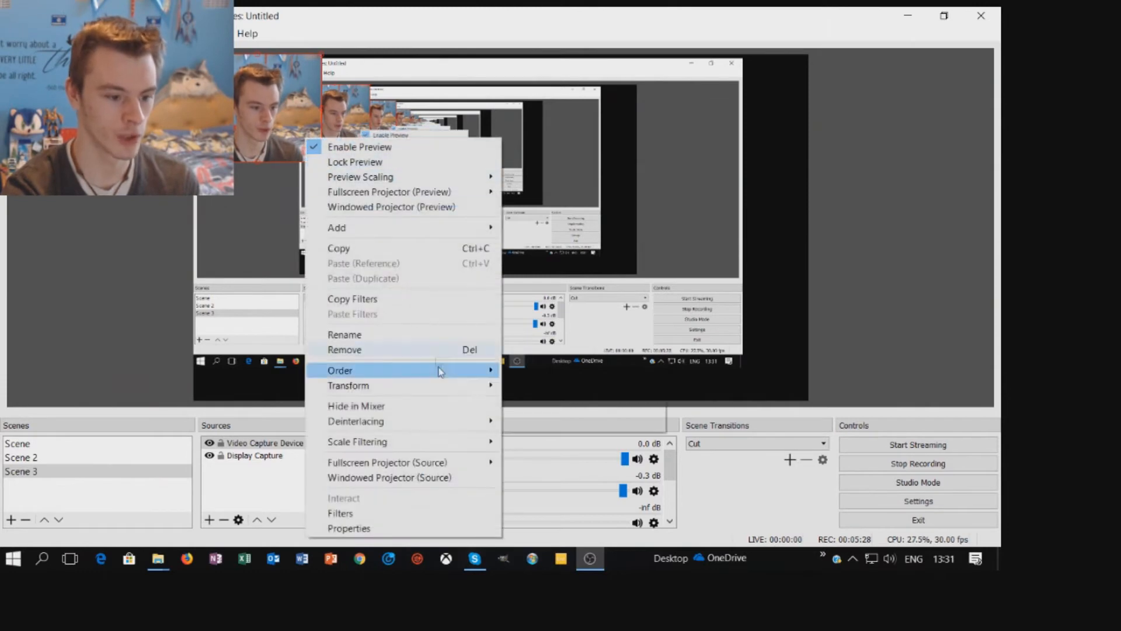
{"action": "mouse_move", "coordinate": [479, 385]}
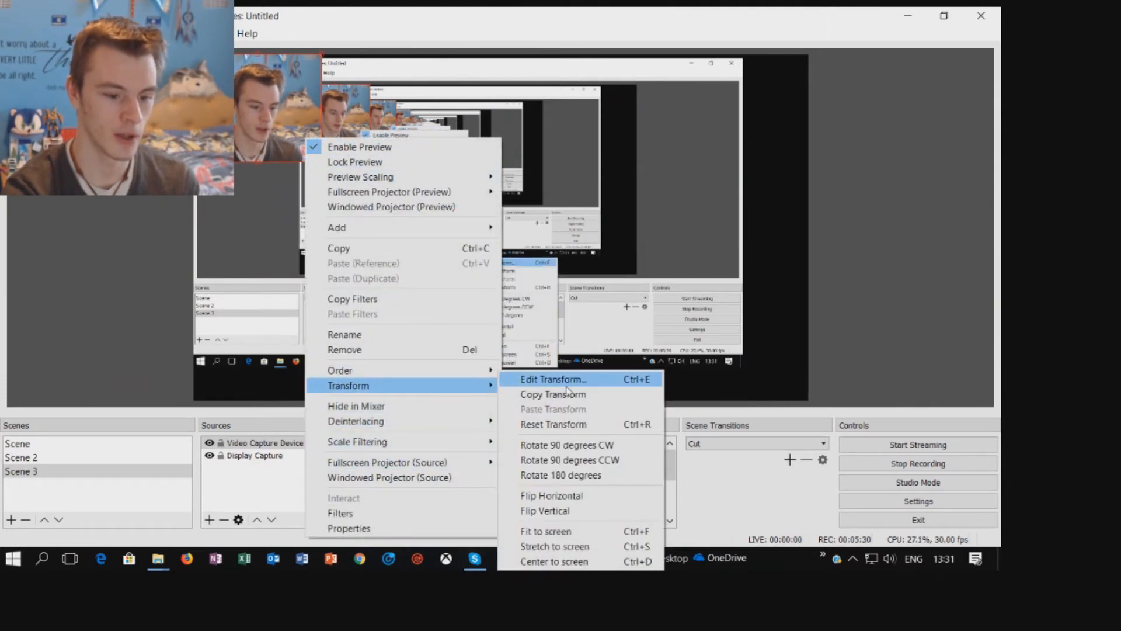
{"action": "left_click", "coordinate": [566, 533]}
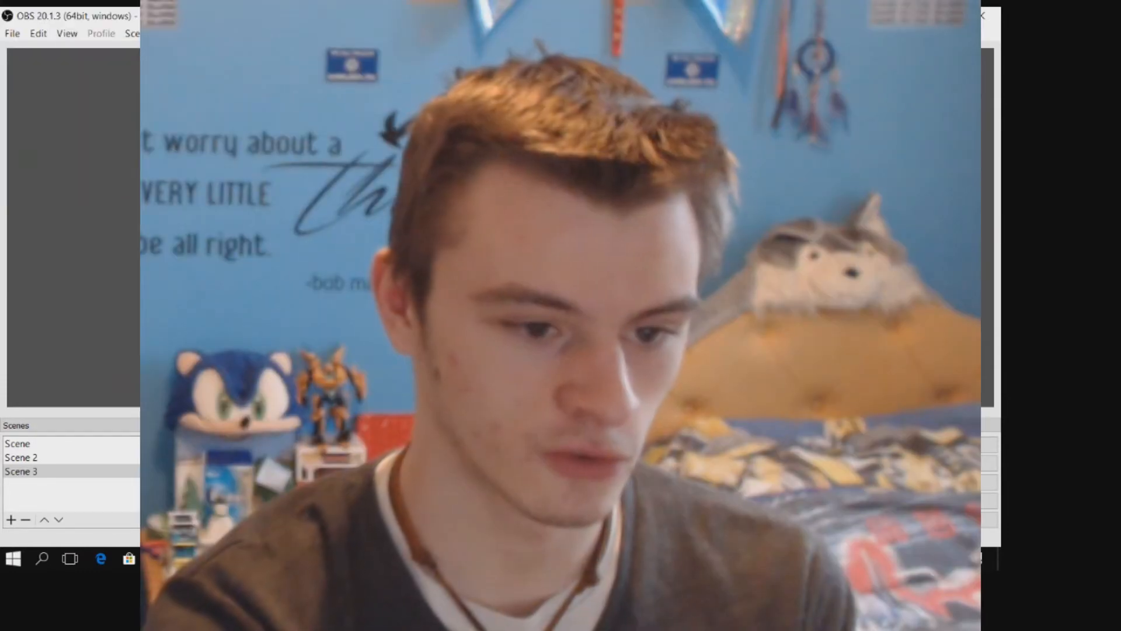
{"action": "left_click_drag", "start_coordinate": [808, 400], "coordinate": [332, 163]}
- Enlarge the display capture to fill the canvas and move a smaller webcam to the top-right
{"action": "left_click", "coordinate": [617, 282]}
{"action": "left_click_drag", "start_coordinate": [744, 369], "coordinate": [906, 442]}
{"action": "left_click_drag", "start_coordinate": [336, 130], "coordinate": [1019, 117]}
{"action": "left_click", "coordinate": [861, 239]}
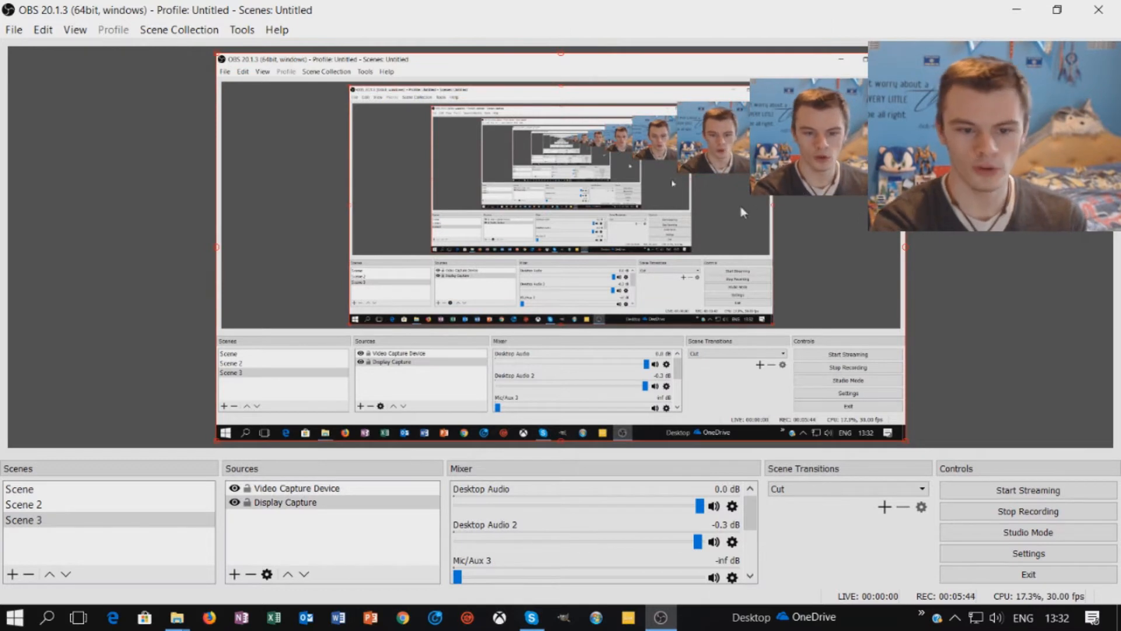
{"action": "left_click", "coordinate": [757, 177]}
{"action": "left_click_drag", "start_coordinate": [751, 197], "coordinate": [761, 185]}
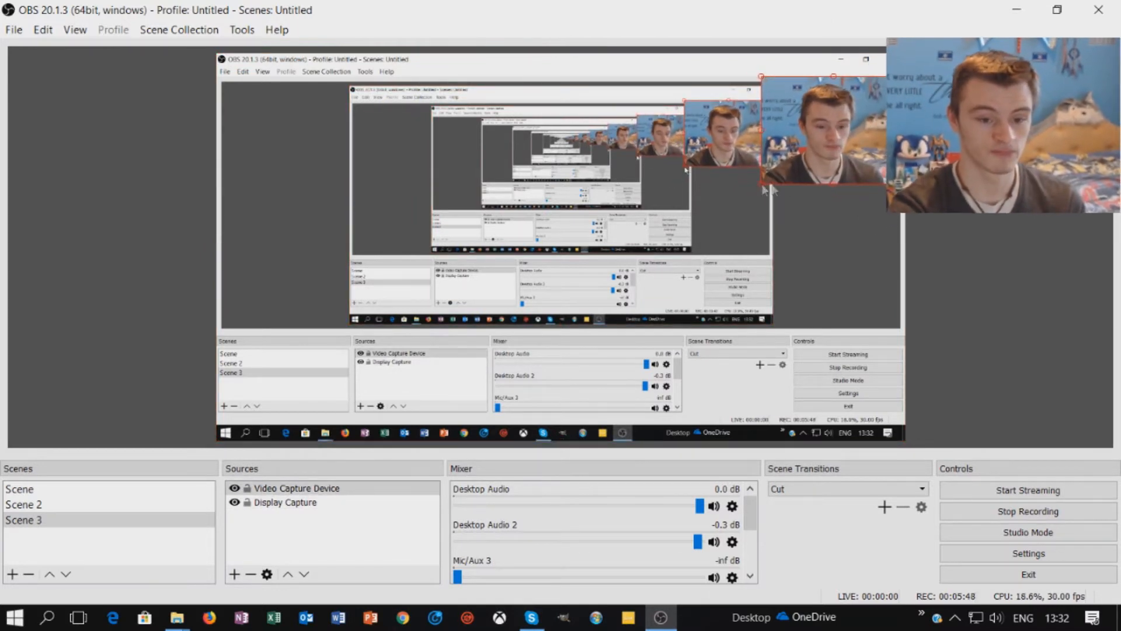
{"action": "left_click", "coordinate": [789, 177]}
- Mirror the webcam overlay with Transform > Flip Horizontal
{"action": "right_click", "coordinate": [829, 139]}
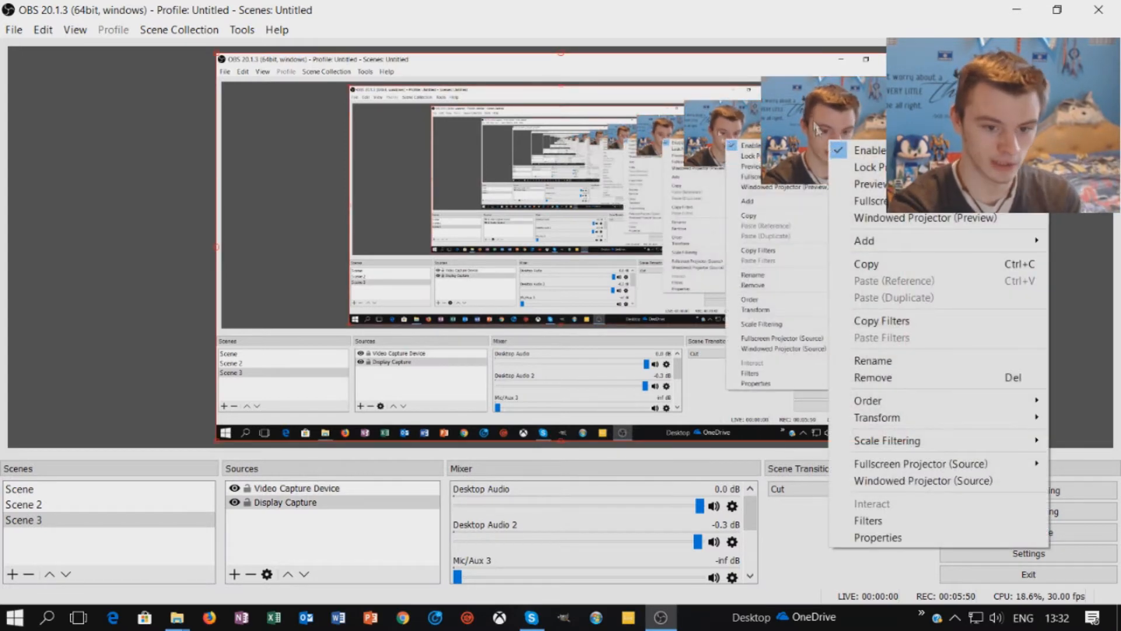
{"action": "left_click", "coordinate": [812, 119]}
{"action": "right_click", "coordinate": [865, 134]}
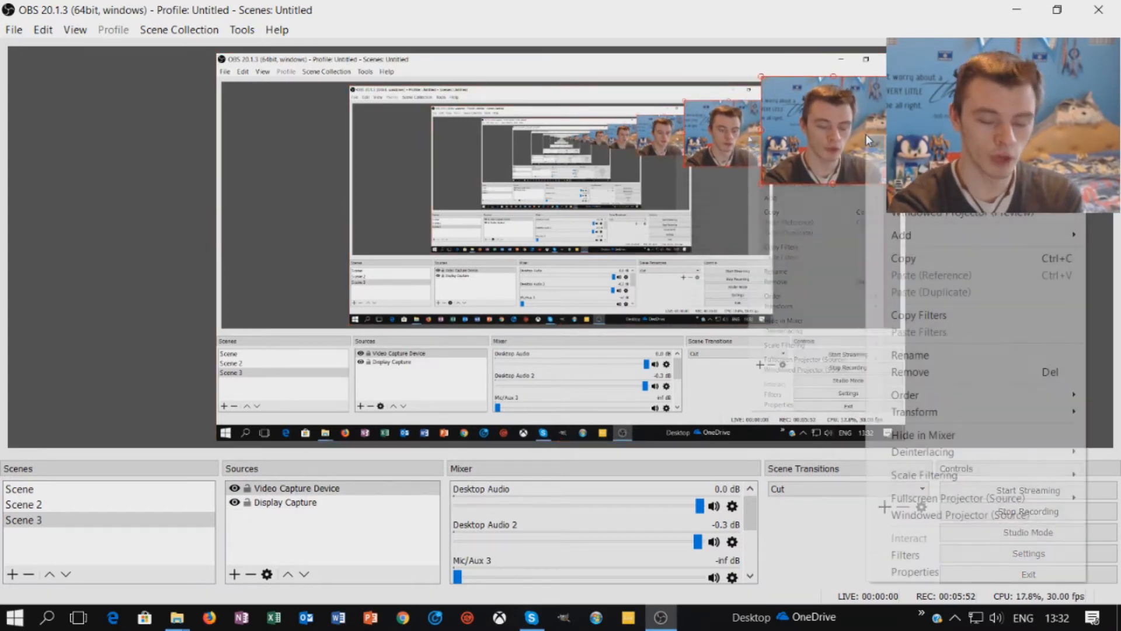
{"action": "mouse_move", "coordinate": [926, 412]}
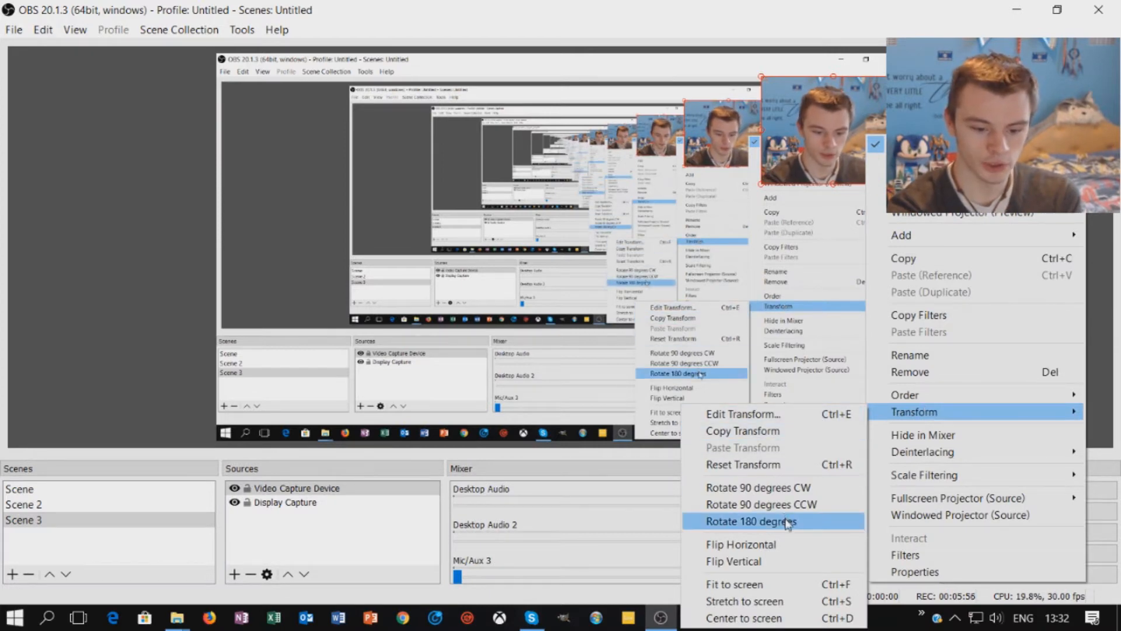
{"action": "left_click", "coordinate": [793, 545]}
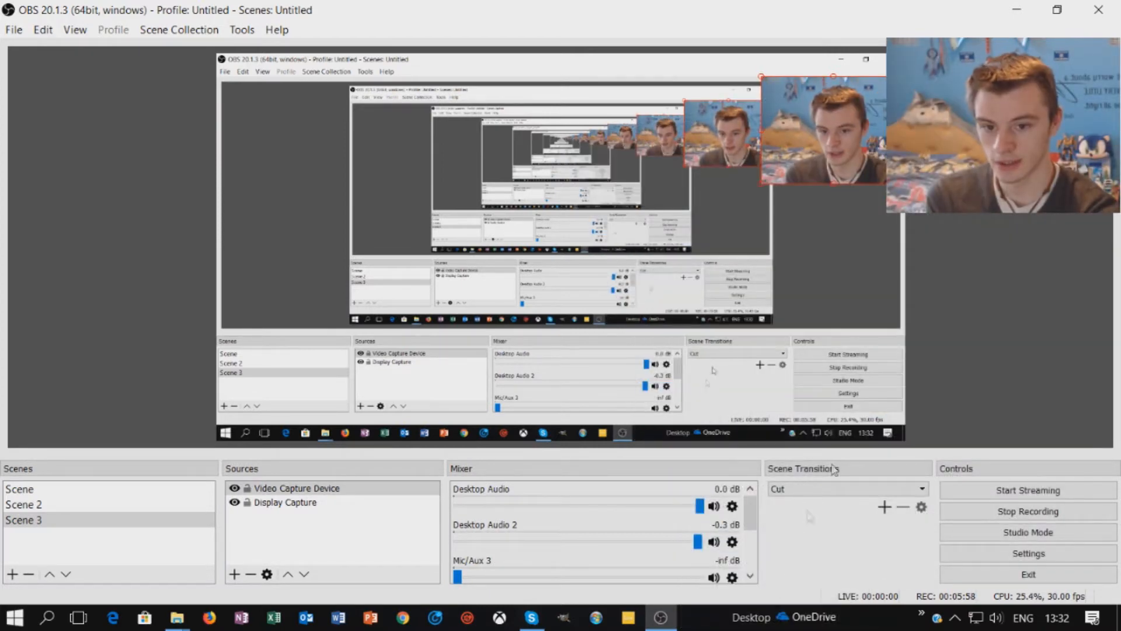
{"action": "left_click", "coordinate": [877, 264]}
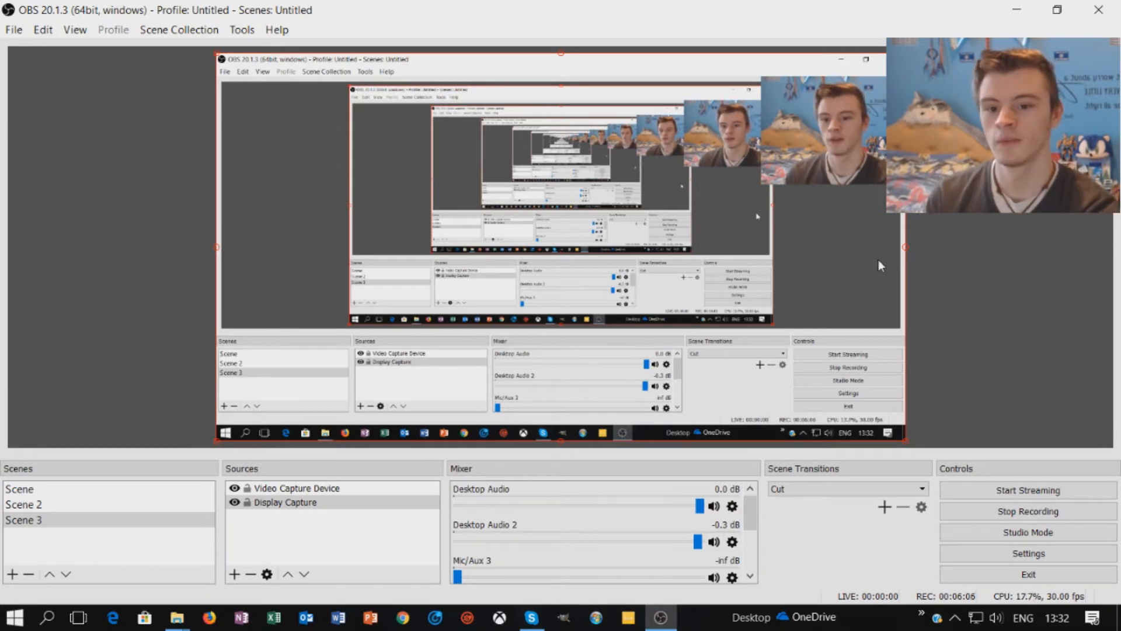
- Flip the webcam vertically and drag it to the bottom-right corner
{"action": "right_click", "coordinate": [857, 178]}
{"action": "left_click", "coordinate": [832, 138]}
{"action": "right_click", "coordinate": [832, 138]}
{"action": "mouse_move", "coordinate": [895, 420]}
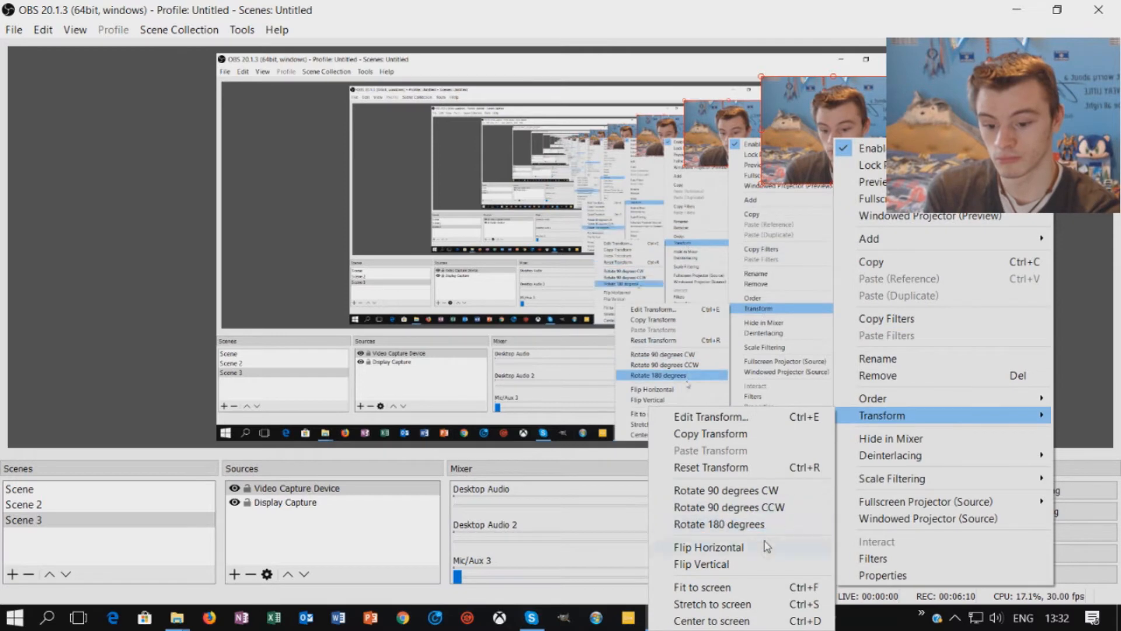
{"action": "left_click", "coordinate": [741, 564]}
{"action": "left_click_drag", "start_coordinate": [869, 185], "coordinate": [861, 405]}
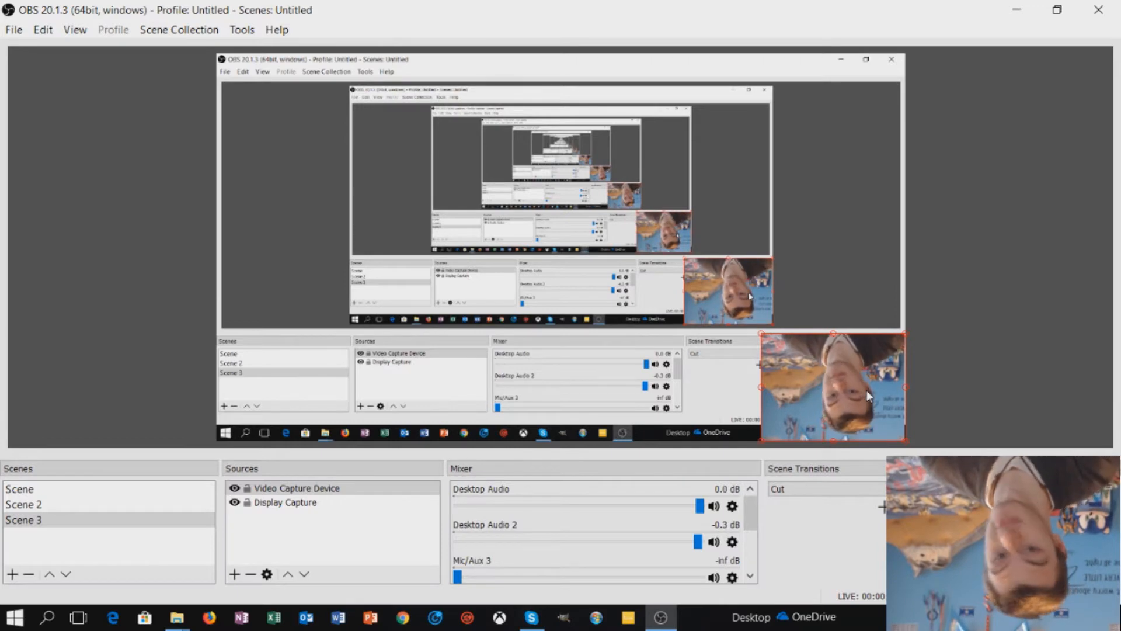
- Use Transform to return the webcam upright in the top-right corner
{"action": "right_click", "coordinate": [841, 374]}
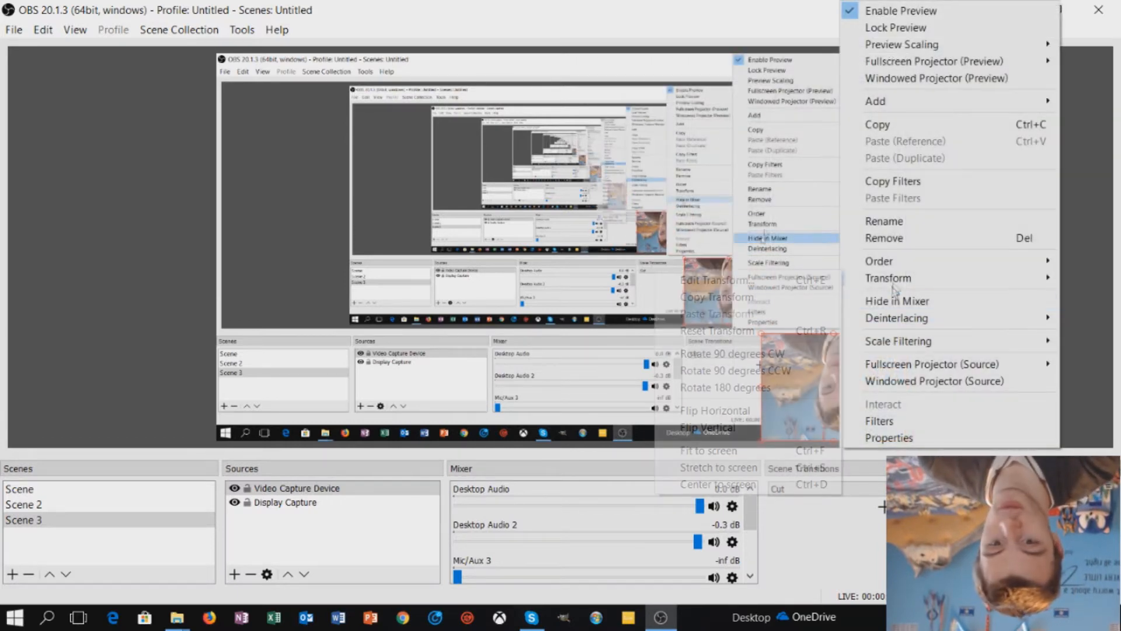
{"action": "mouse_move", "coordinate": [876, 281]}
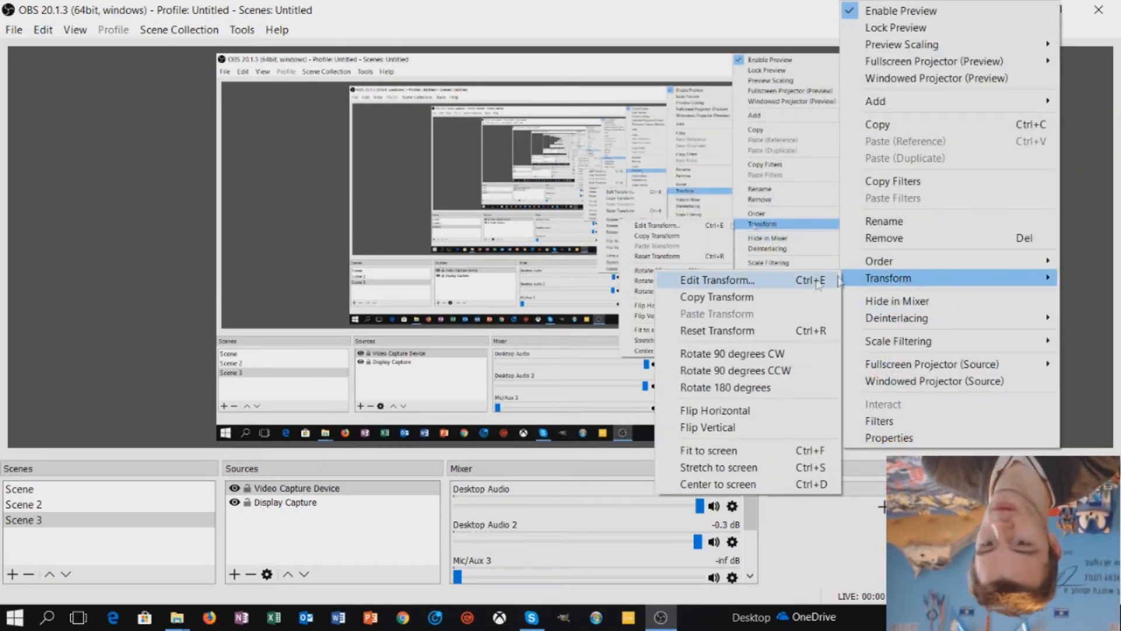
{"action": "left_click", "coordinate": [708, 427]}
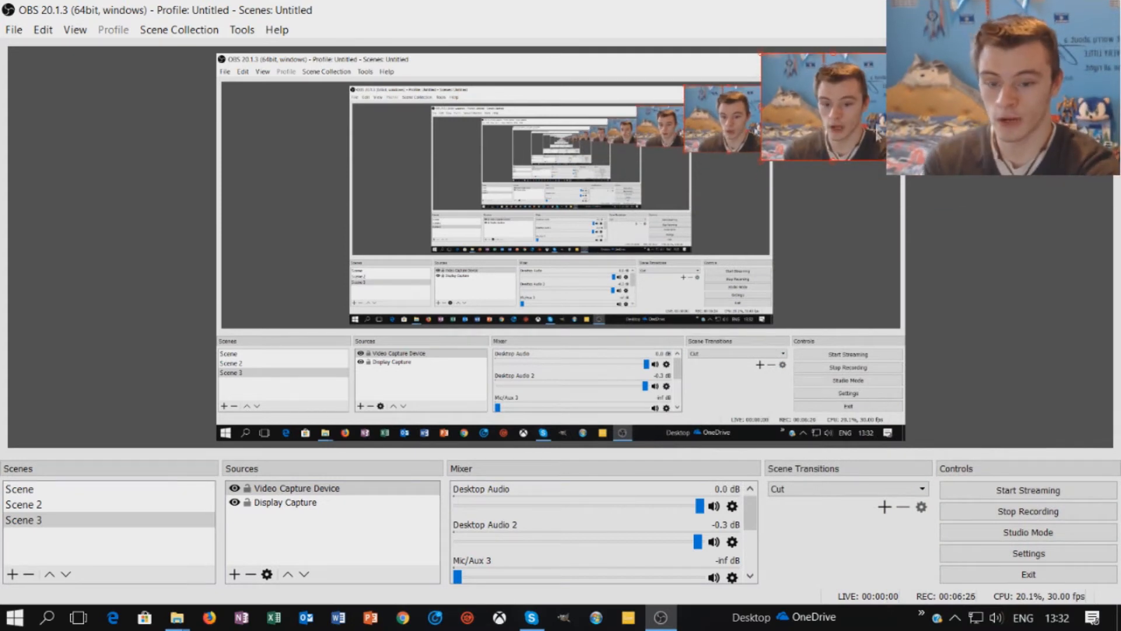
{"action": "left_click", "coordinate": [24, 30]}
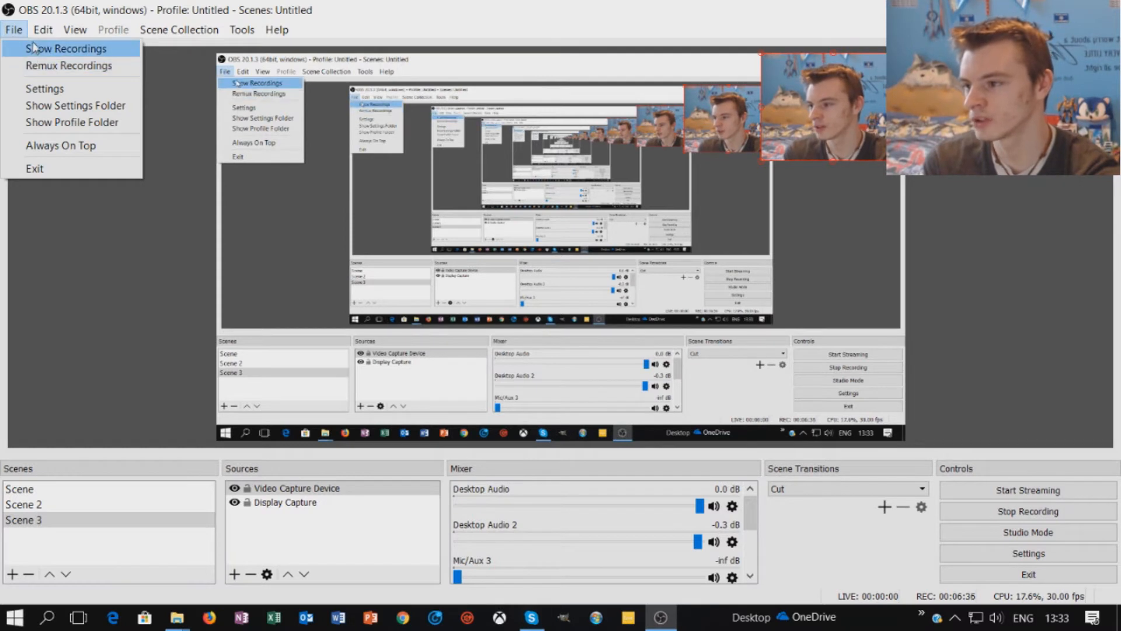
{"action": "mouse_move", "coordinate": [38, 40]}
{"action": "mouse_move", "coordinate": [85, 164]}
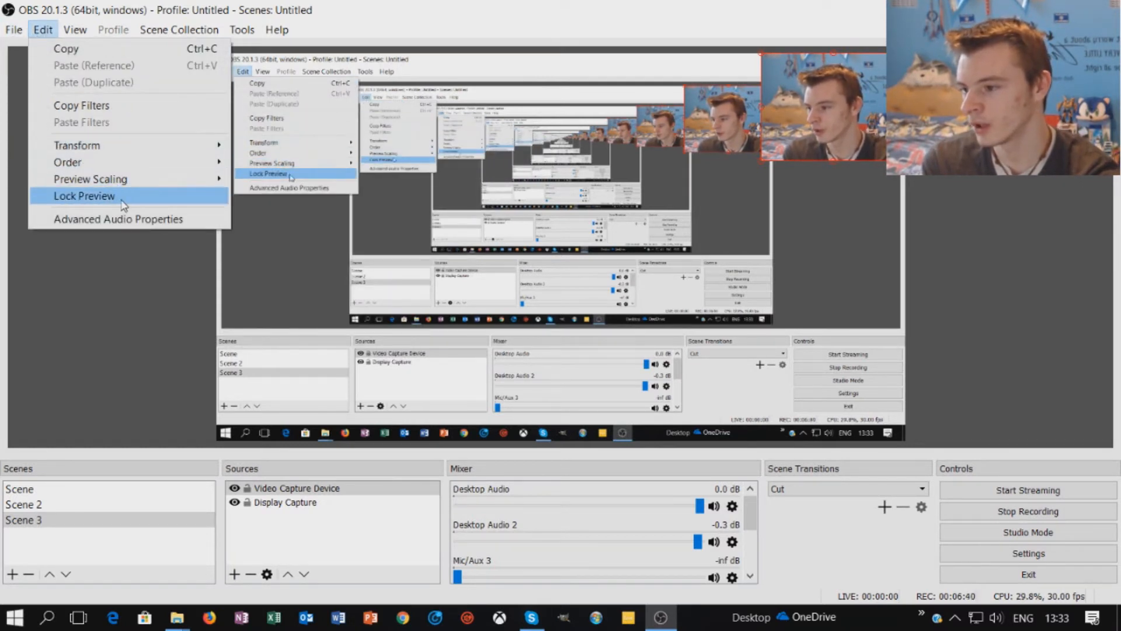
{"action": "mouse_move", "coordinate": [80, 35]}
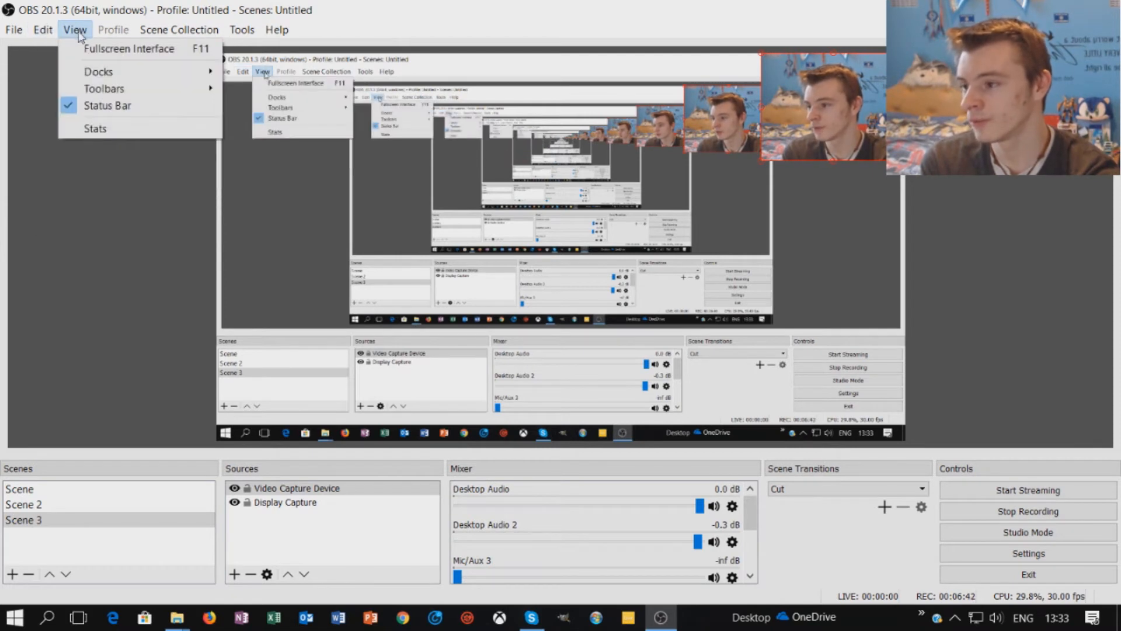
{"action": "mouse_move", "coordinate": [99, 76]}
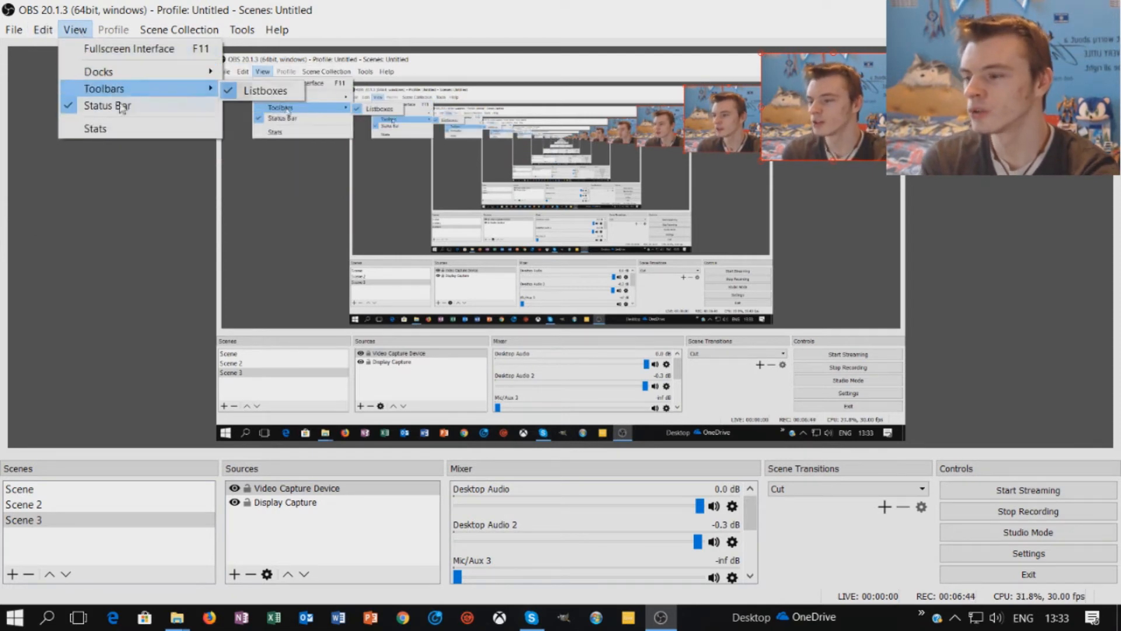
{"action": "mouse_move", "coordinate": [217, 39]}
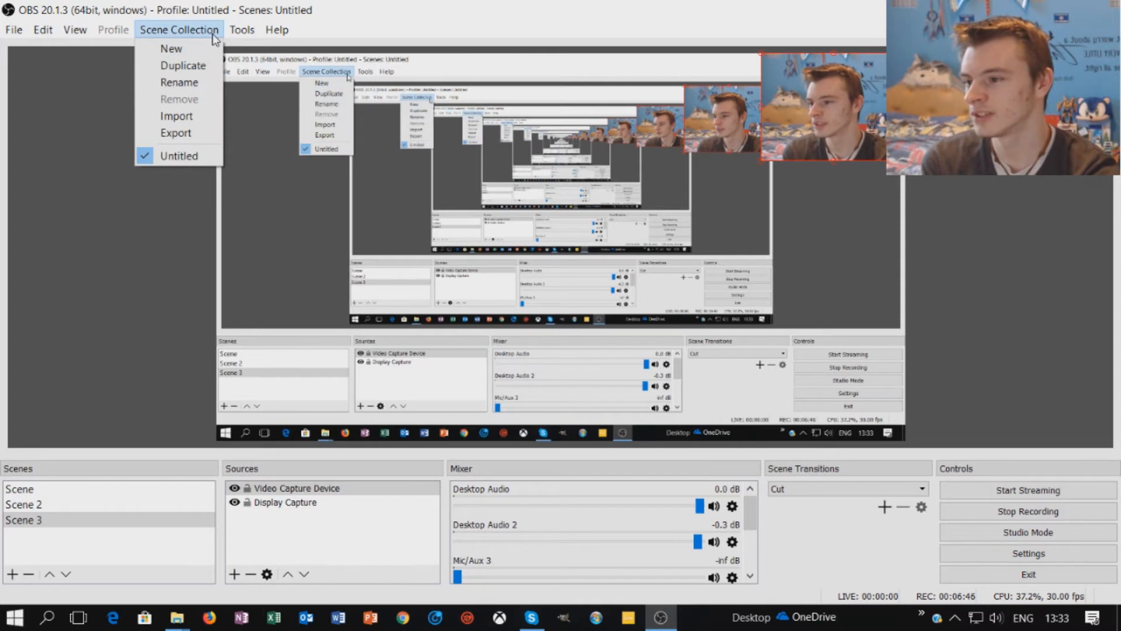
{"action": "mouse_move", "coordinate": [276, 33]}
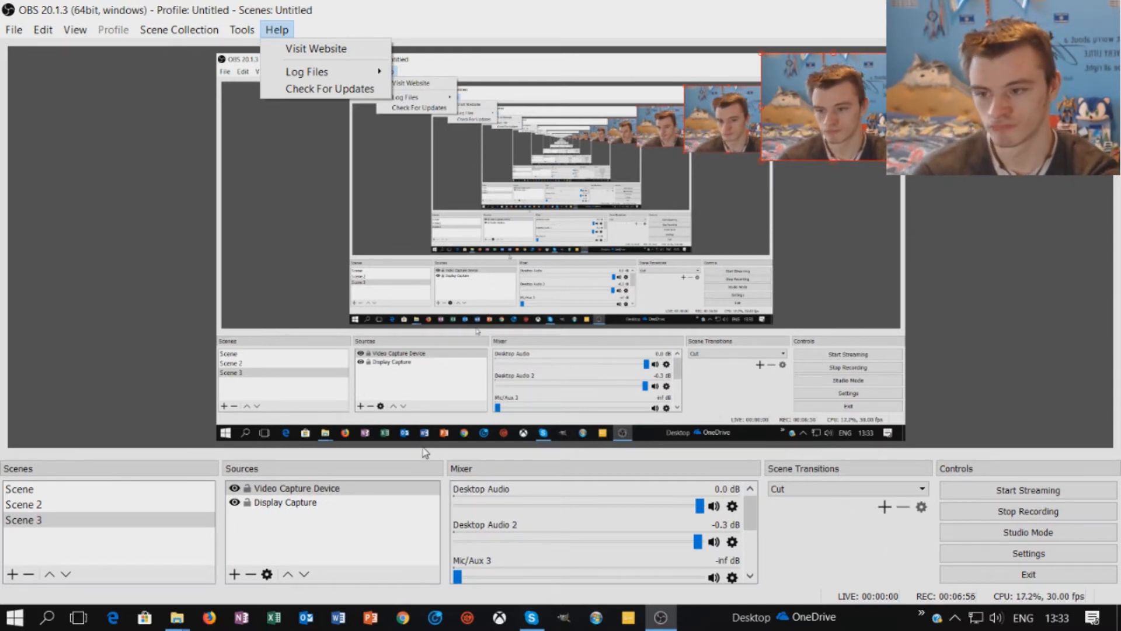
{"action": "left_click", "coordinate": [47, 279]}
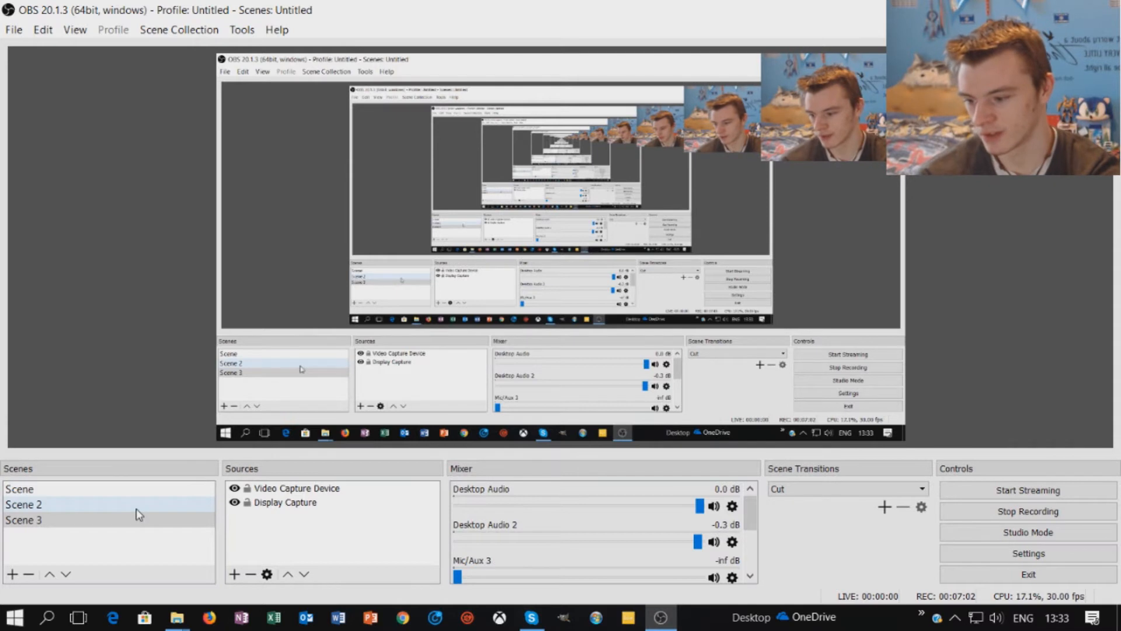
{"action": "left_click", "coordinate": [827, 295]}
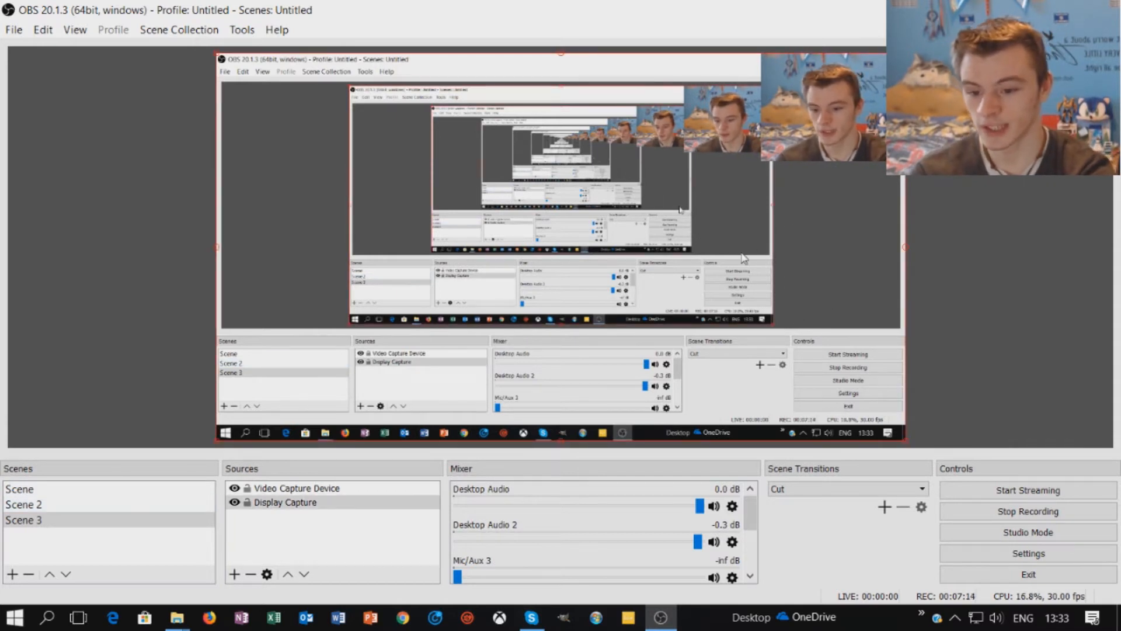
{"action": "right_click", "coordinate": [812, 292]}
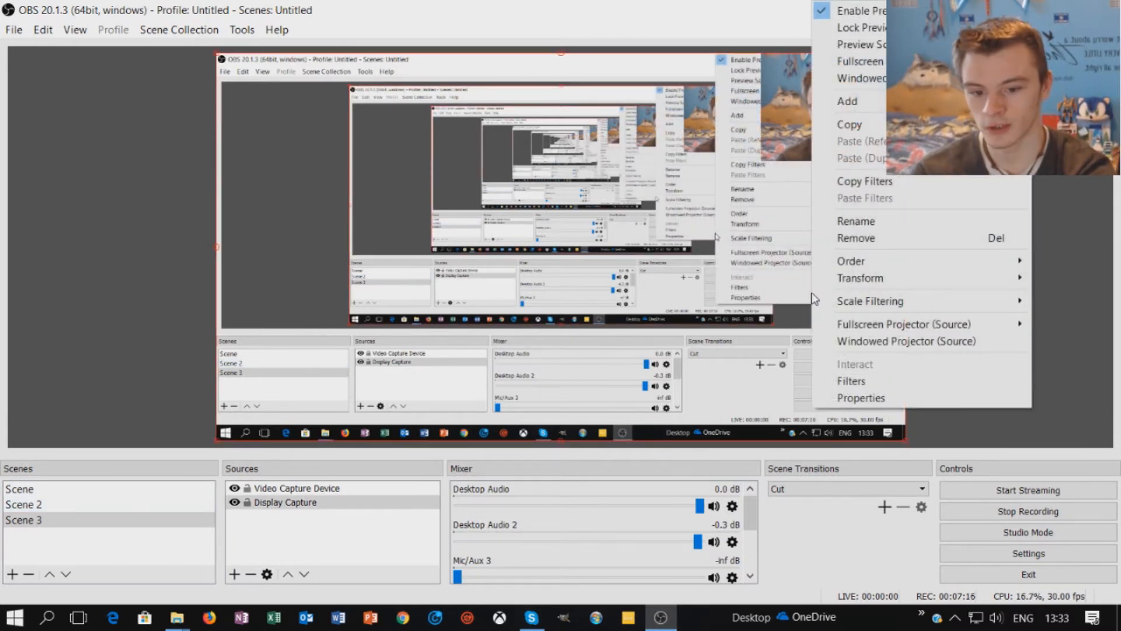
{"action": "mouse_move", "coordinate": [861, 278]}
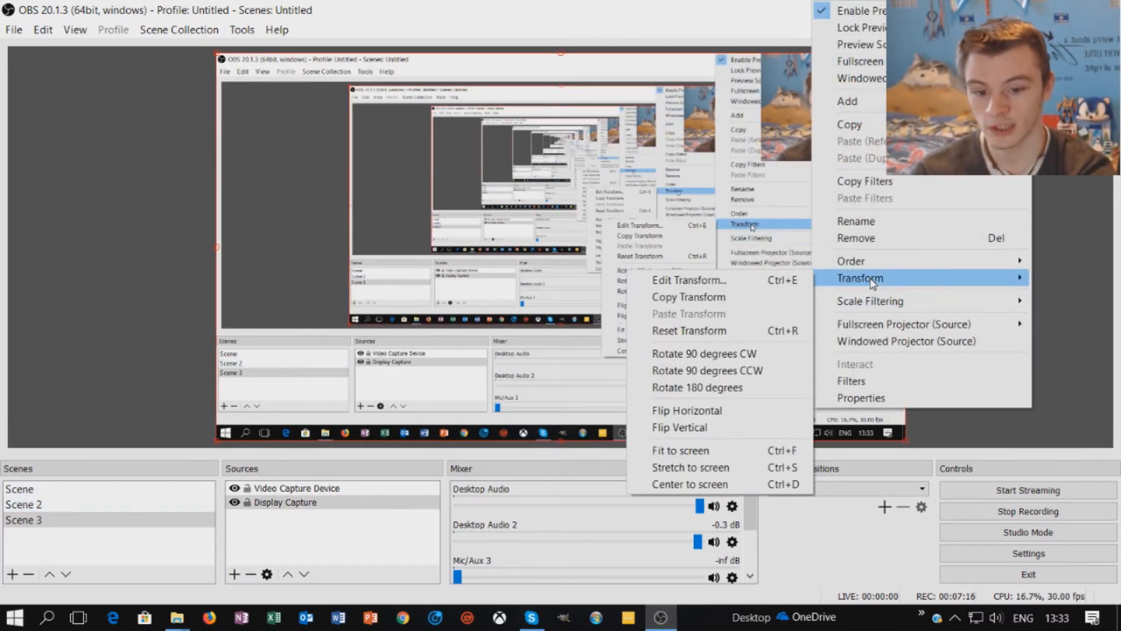
{"action": "left_click", "coordinate": [768, 357]}
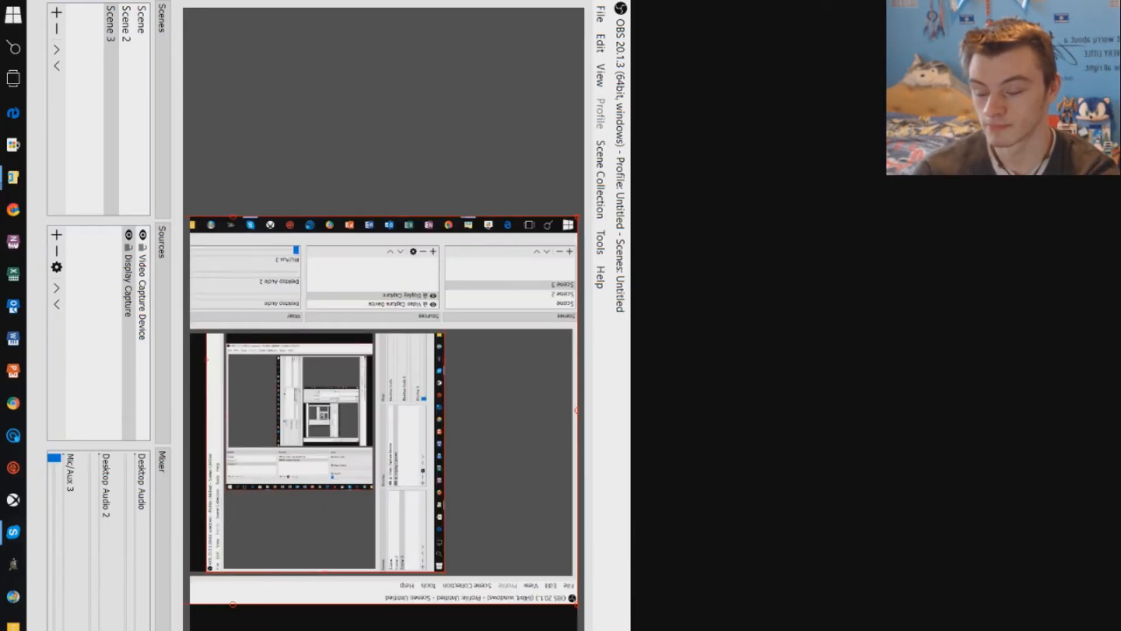
{"action": "right_click", "coordinate": [235, 509]}
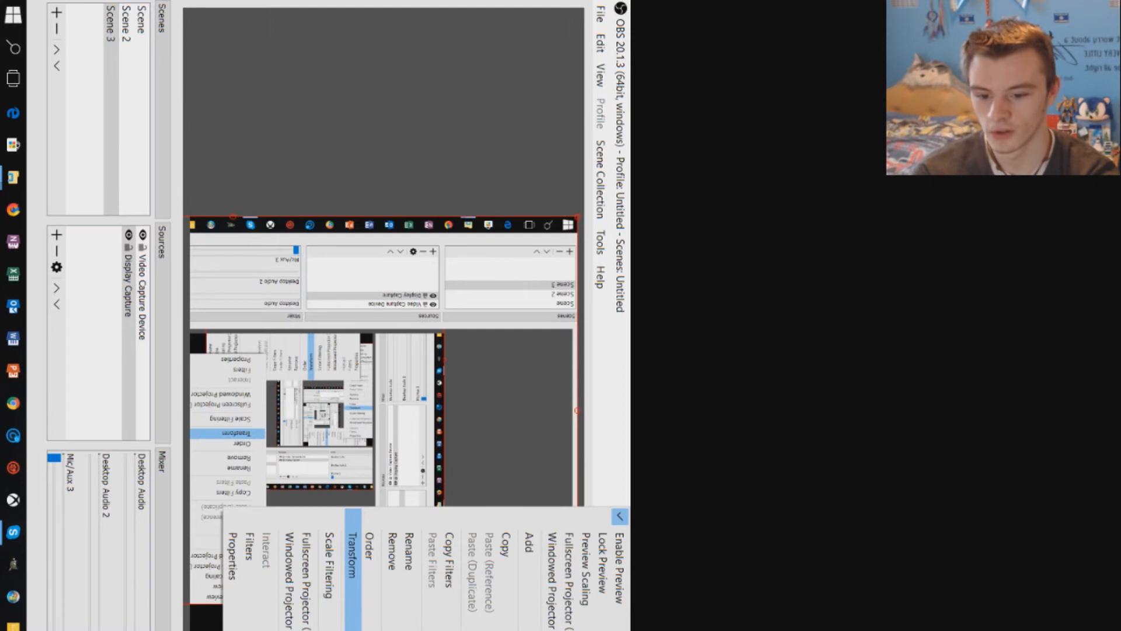
{"action": "left_click", "coordinate": [384, 312]}
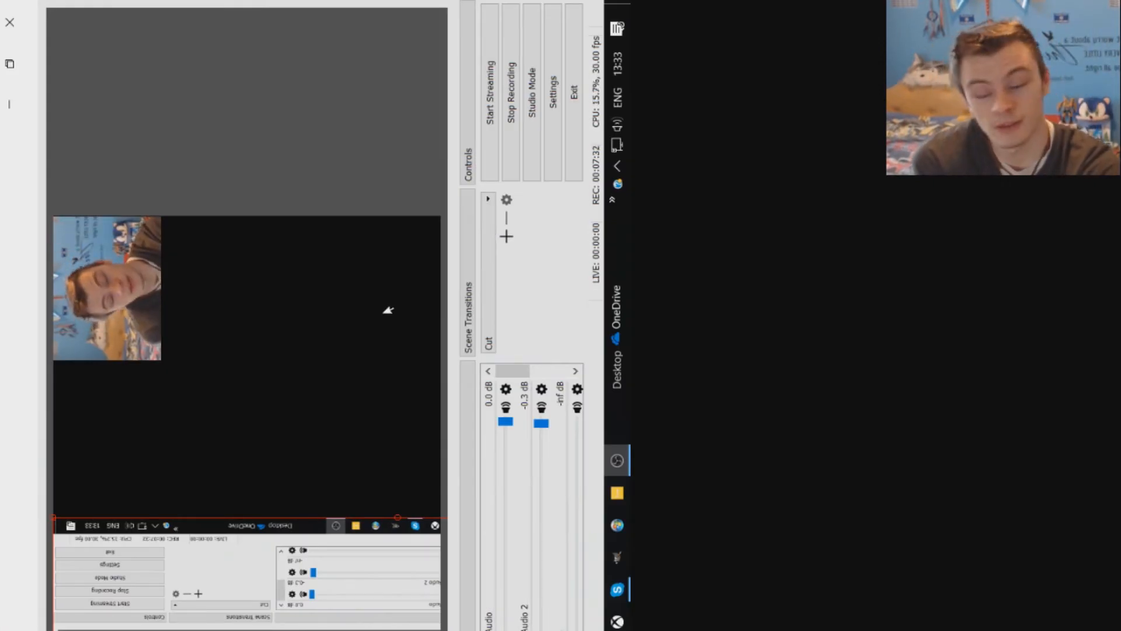
{"action": "right_click", "coordinate": [340, 526]}
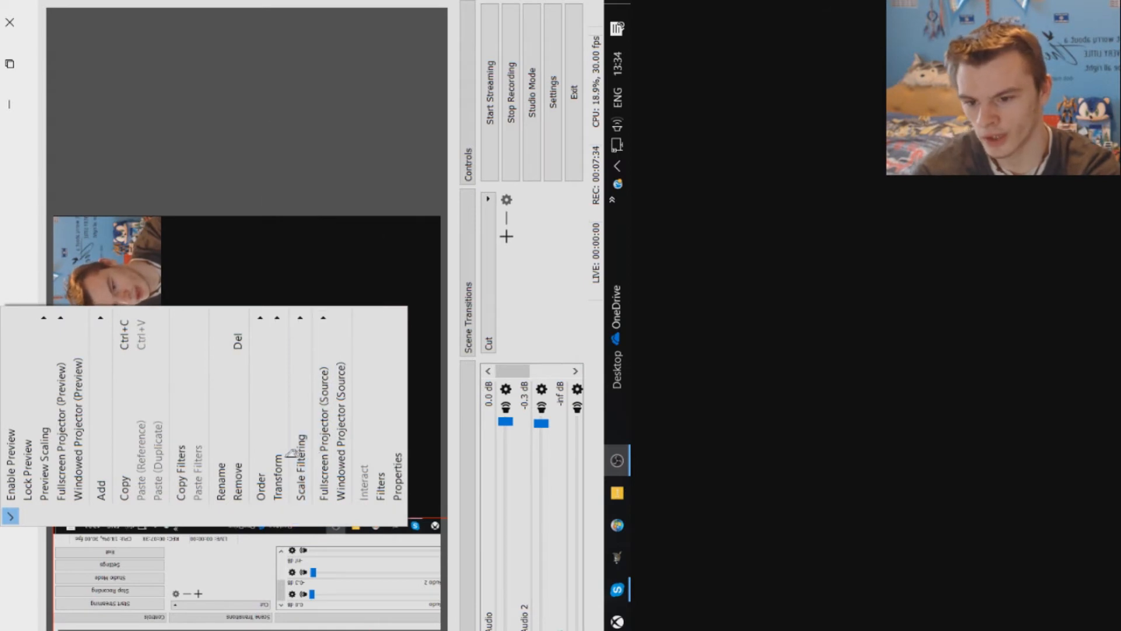
{"action": "mouse_move", "coordinate": [288, 451]}
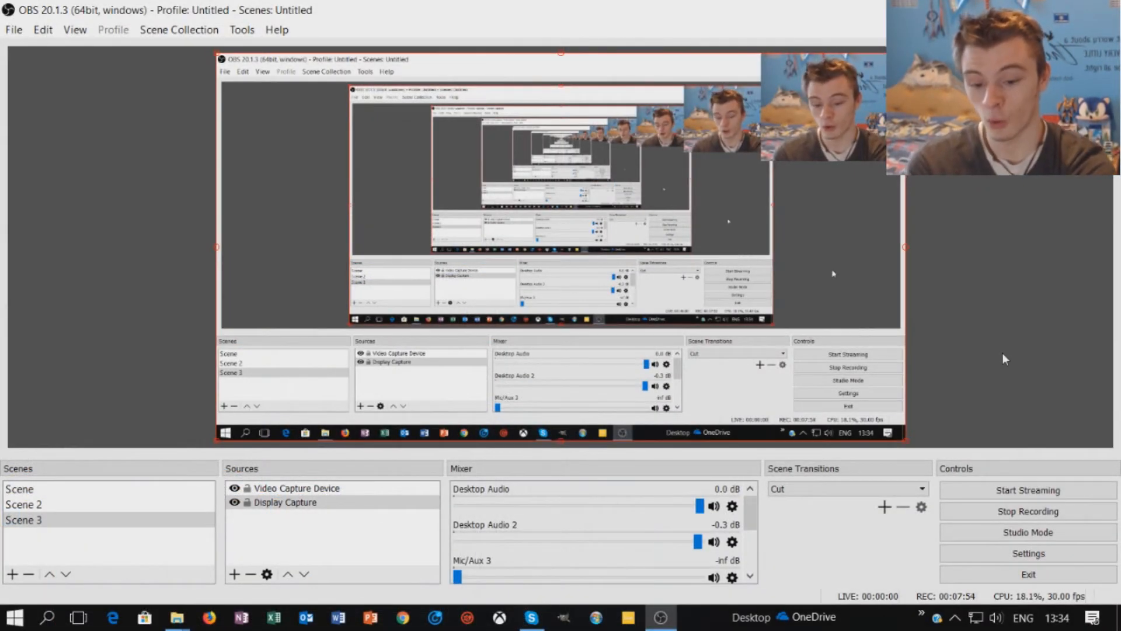
- Close the Filters window, open the webcam's Properties, and keep Logitech HD Pro Webcam C920 as device
{"action": "left_click", "coordinate": [1005, 359]}
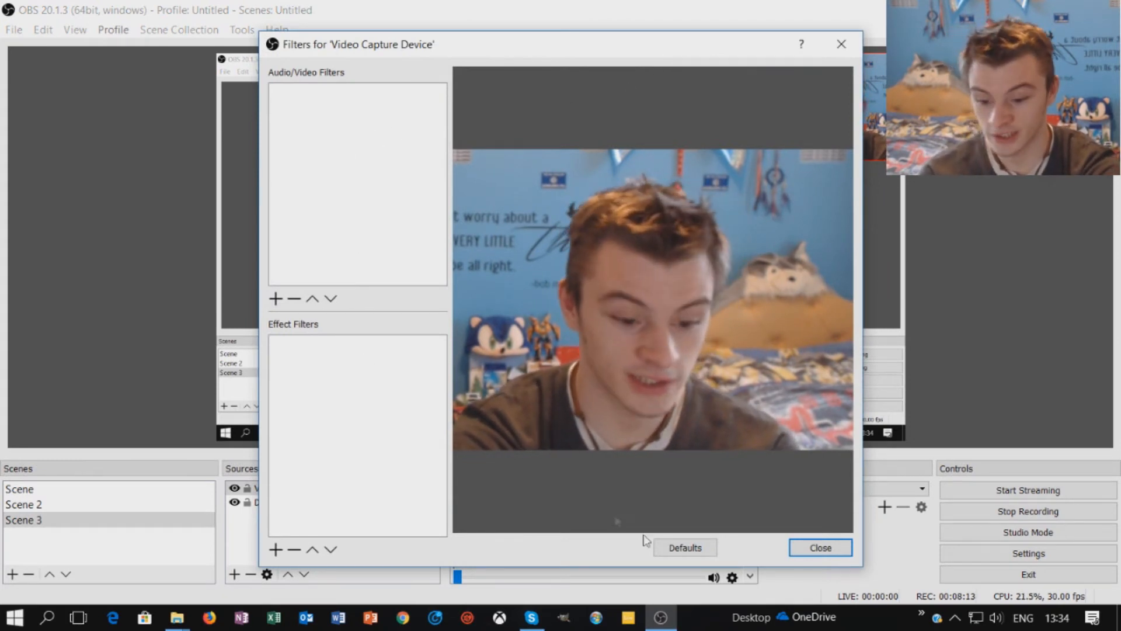
{"action": "left_click", "coordinate": [803, 549]}
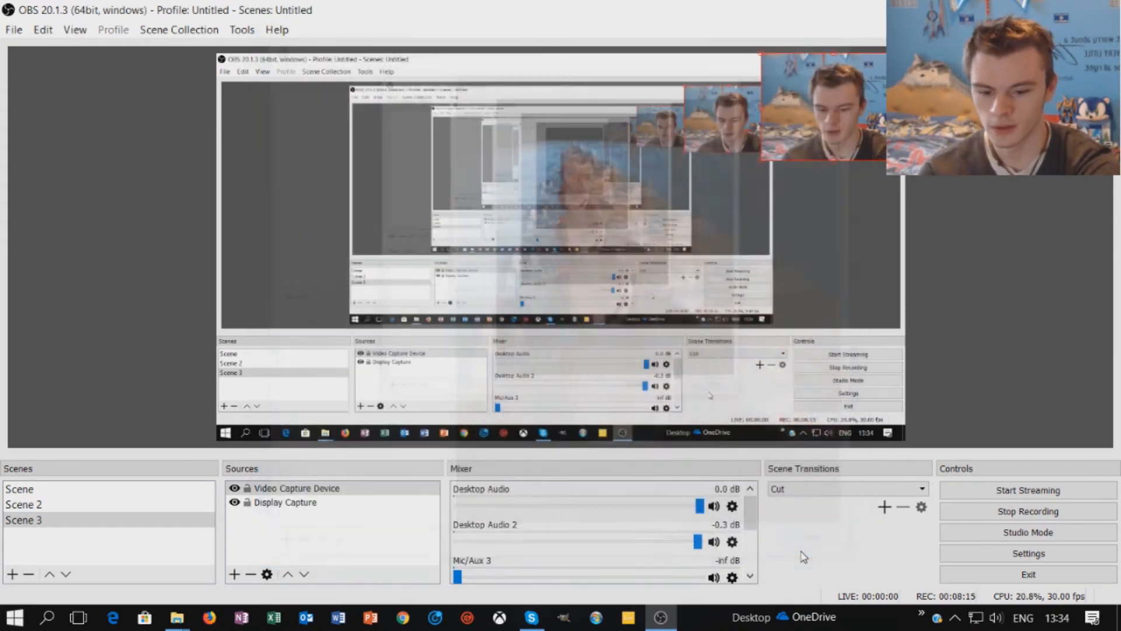
{"action": "right_click", "coordinate": [840, 153]}
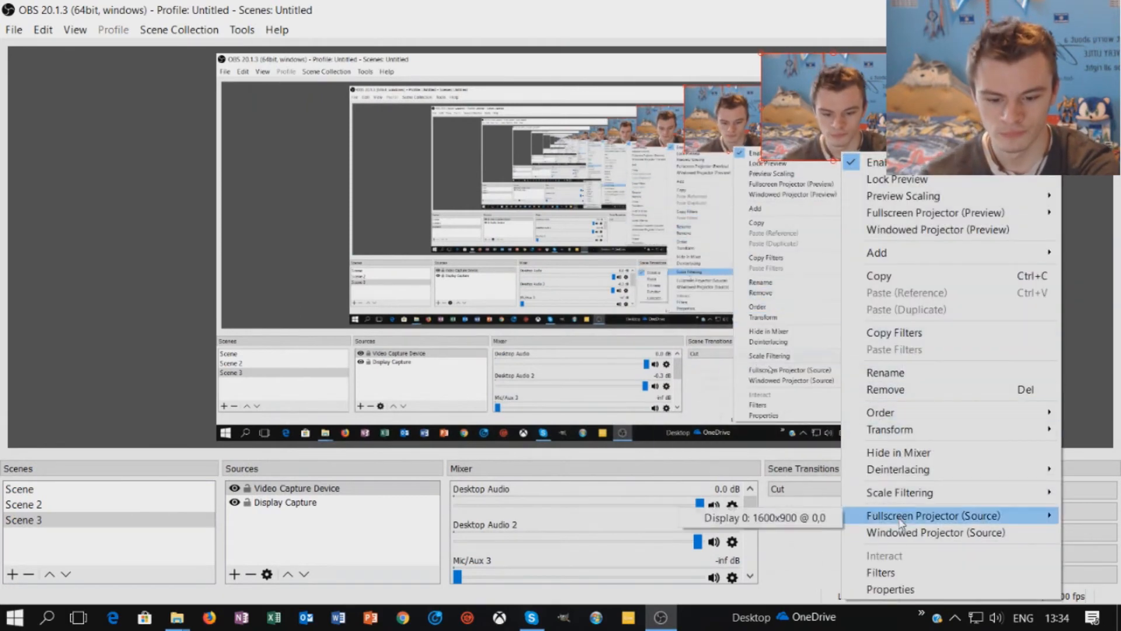
{"action": "left_click", "coordinate": [893, 589]}
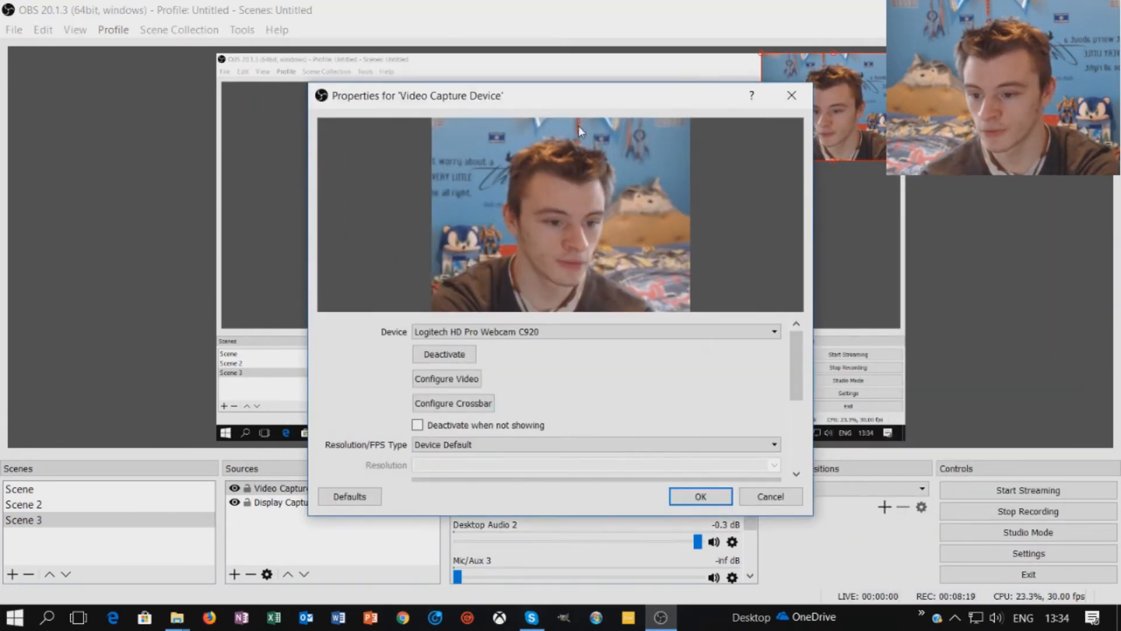
{"action": "left_click_drag", "start_coordinate": [589, 100], "coordinate": [433, 95]}
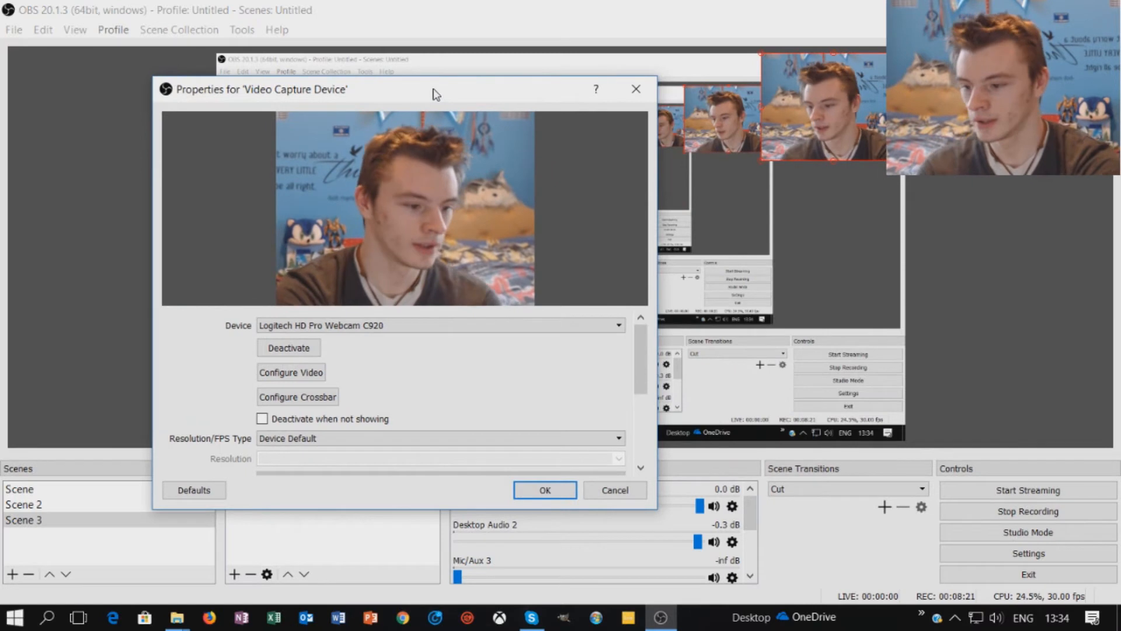
{"action": "left_click", "coordinate": [454, 326]}
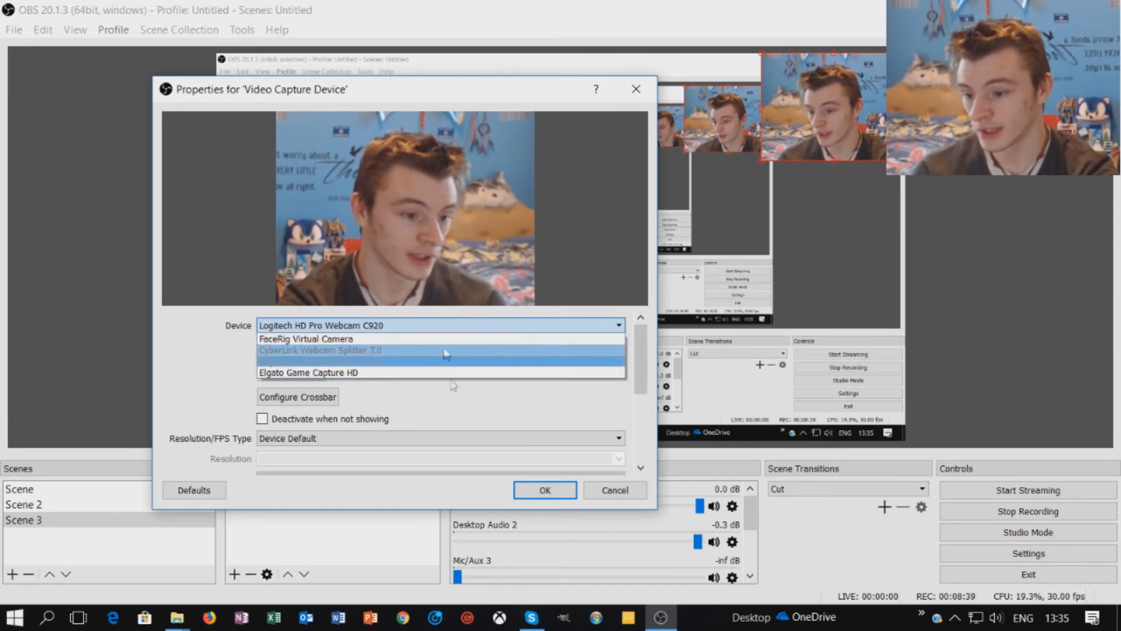
{"action": "left_click", "coordinate": [452, 361]}
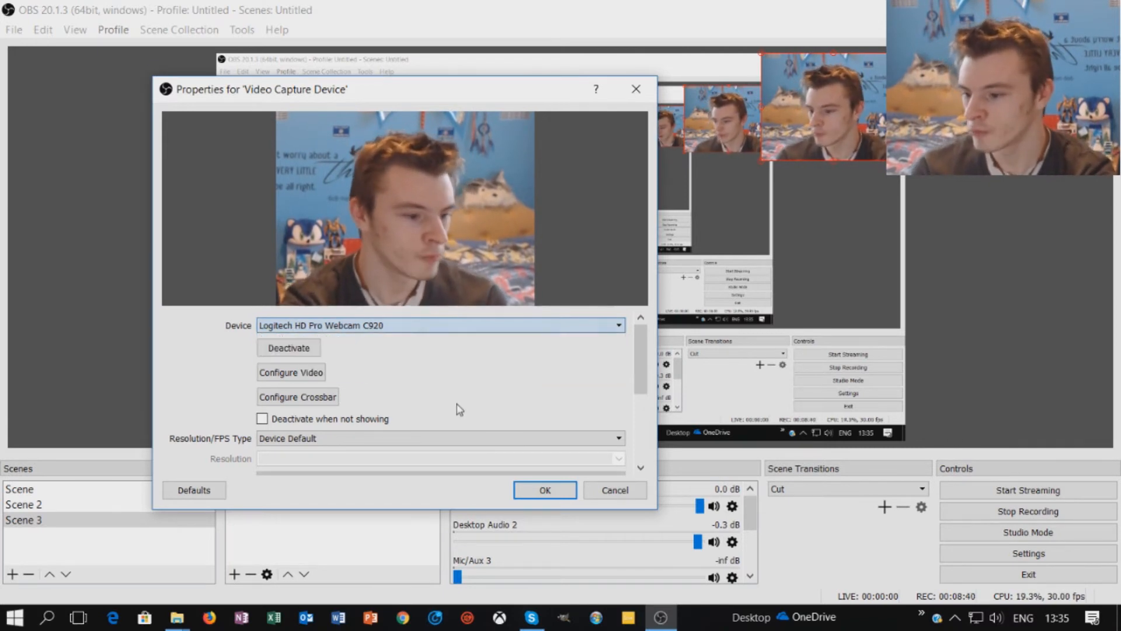
- Open the webcam's video configuration and pan its view left and right
{"action": "left_click", "coordinate": [311, 375]}
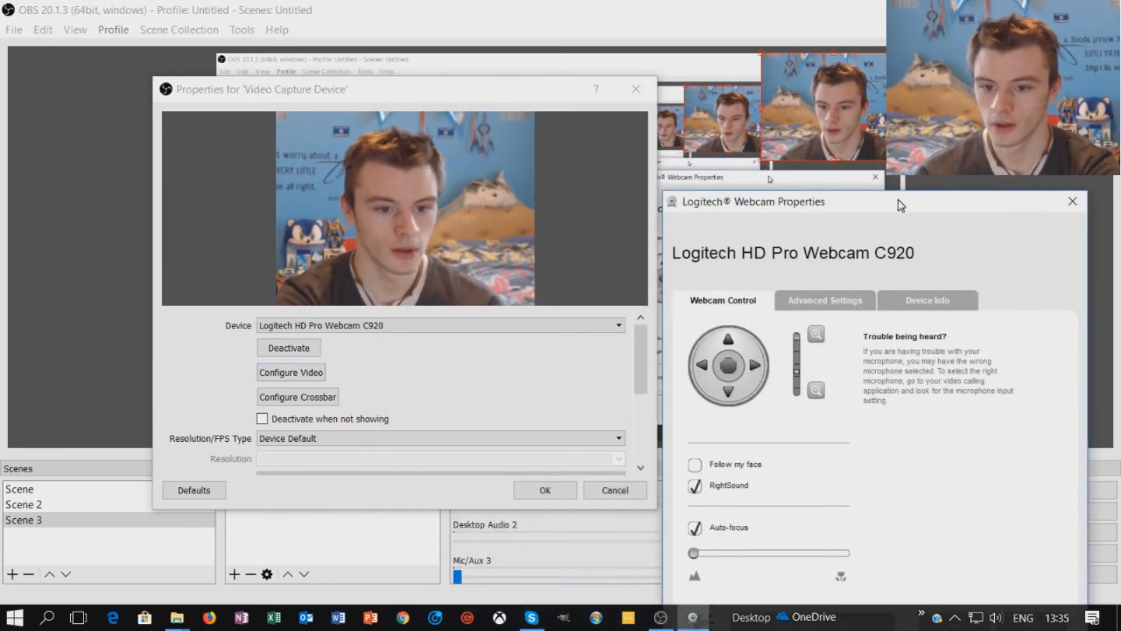
{"action": "left_click_drag", "start_coordinate": [899, 204], "coordinate": [893, 200]}
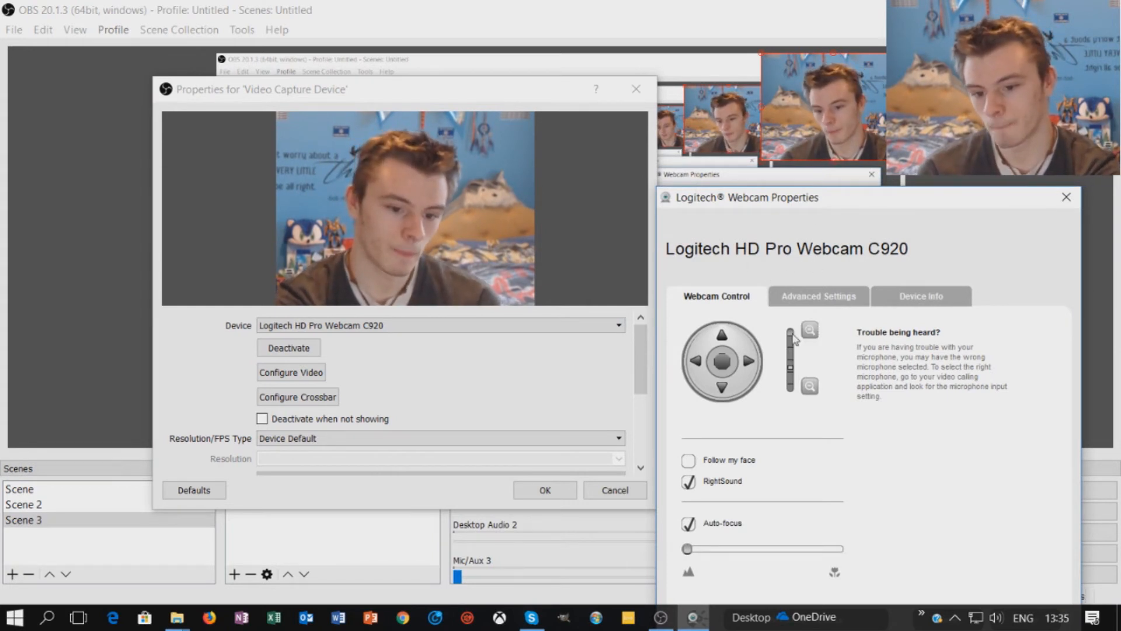
{"action": "left_click", "coordinate": [695, 365]}
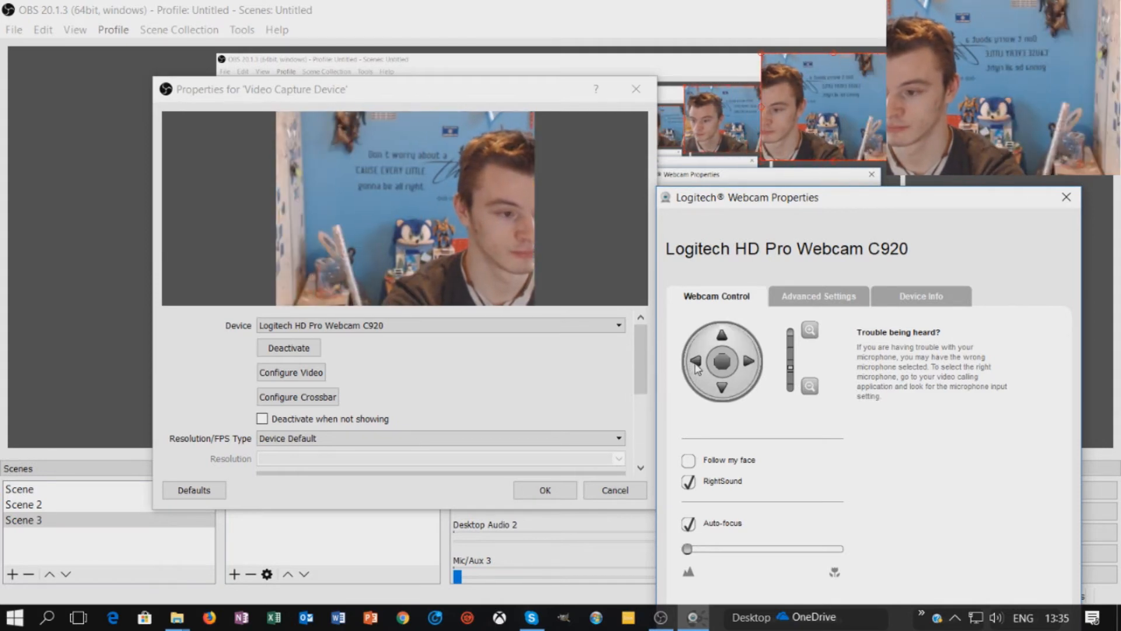
{"action": "left_click", "coordinate": [694, 365]}
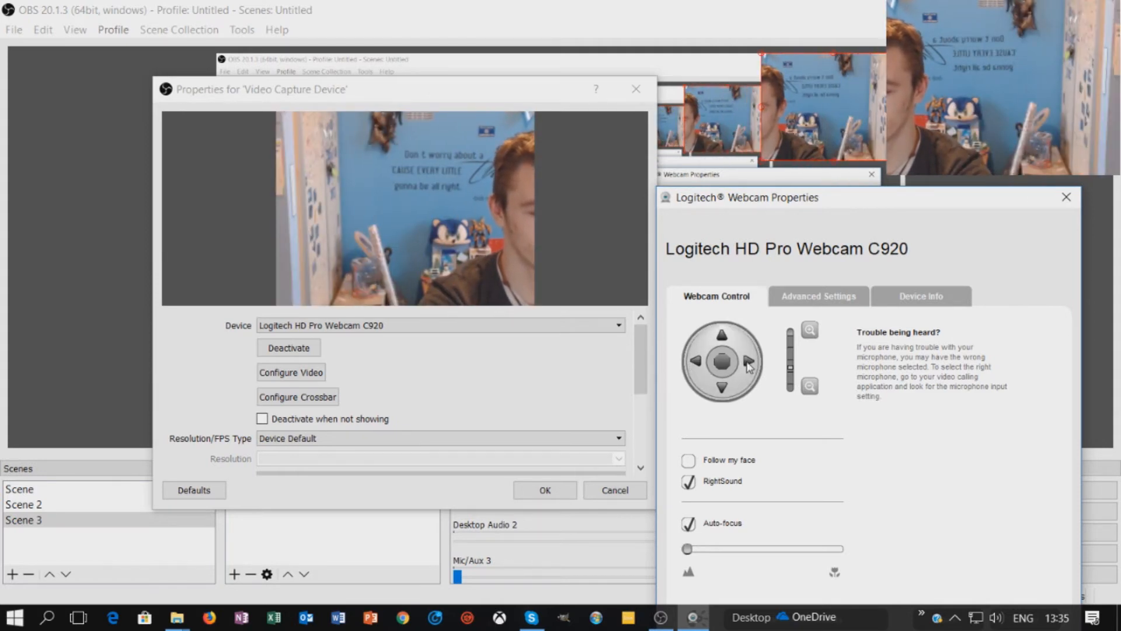
{"action": "left_click", "coordinate": [748, 363]}
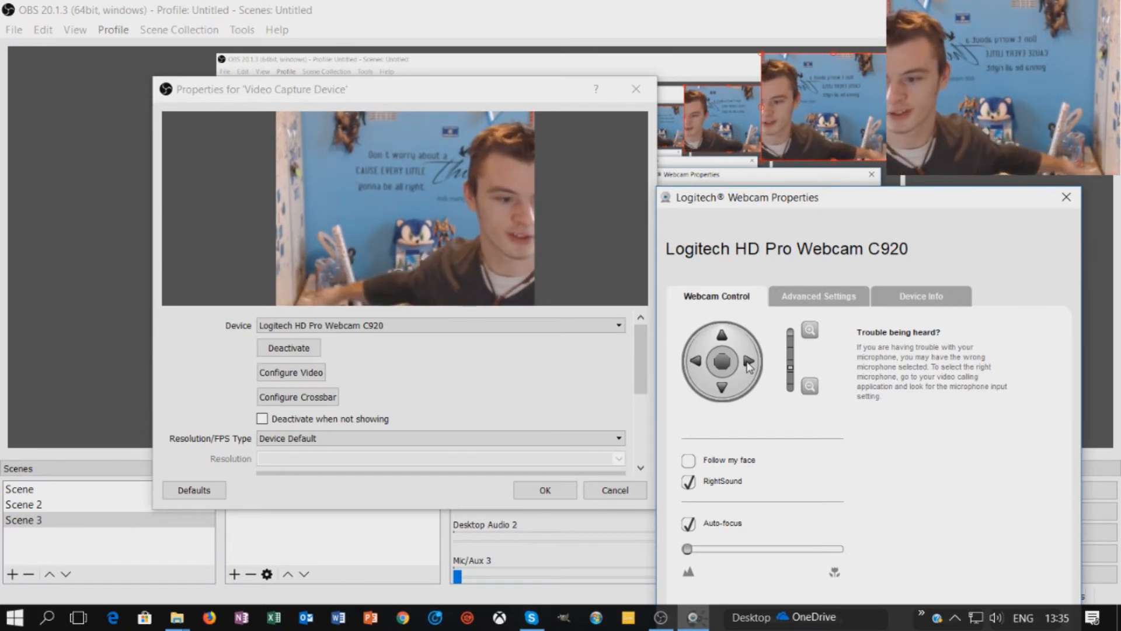
{"action": "left_click", "coordinate": [748, 364]}
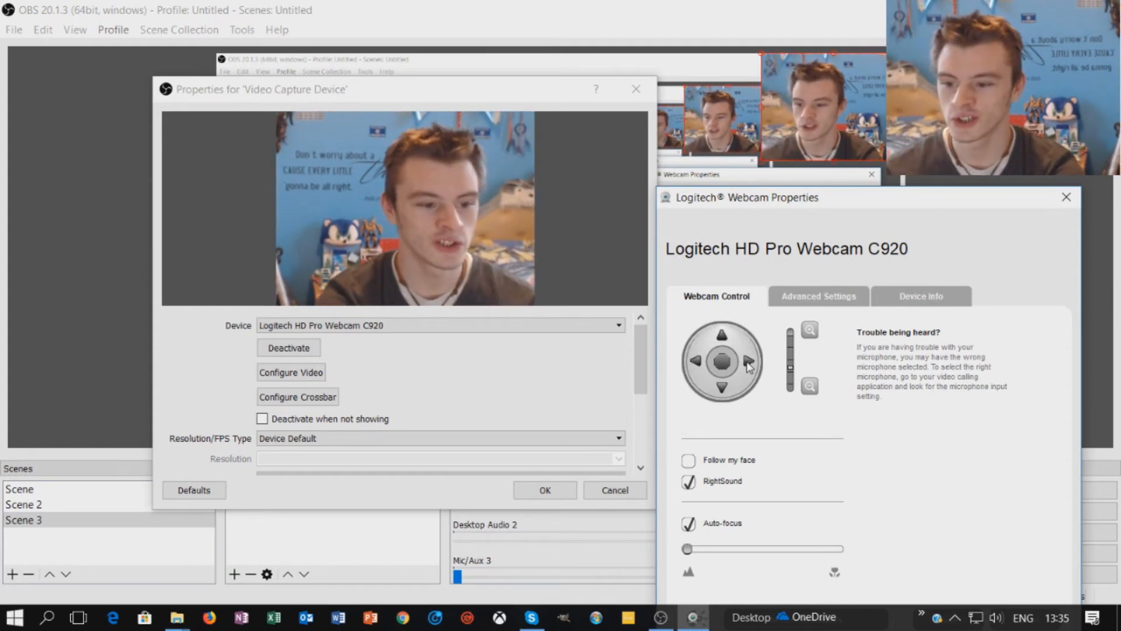
- Tilt the webcam view up and down several times
{"action": "left_click", "coordinate": [725, 337]}
{"action": "left_click", "coordinate": [724, 338]}
{"action": "left_click", "coordinate": [720, 393]}
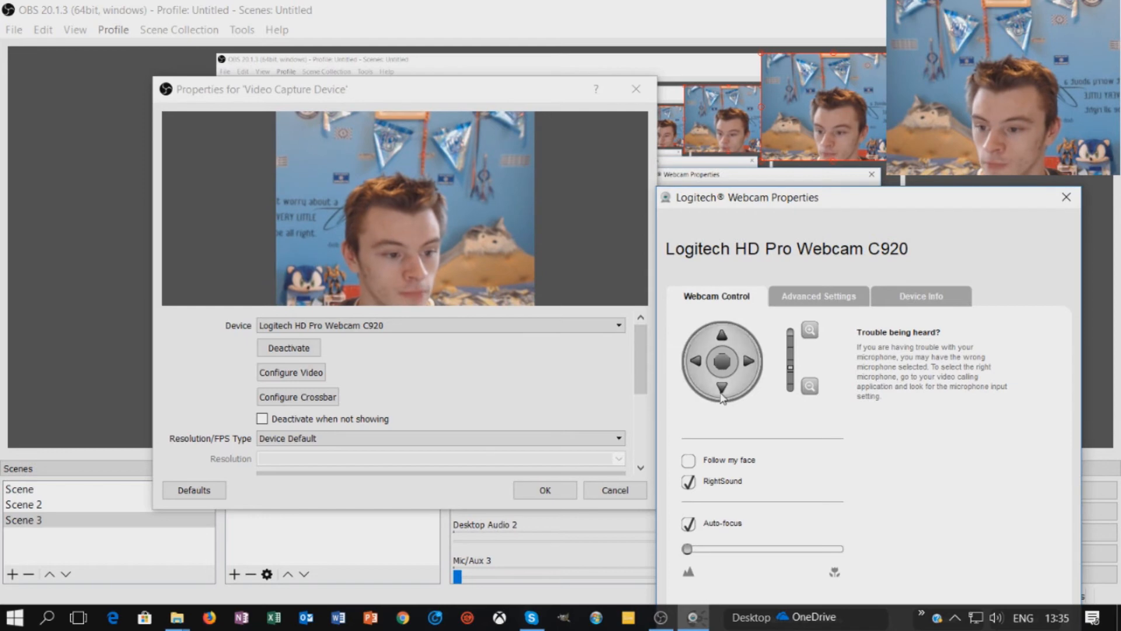
{"action": "left_click", "coordinate": [720, 395]}
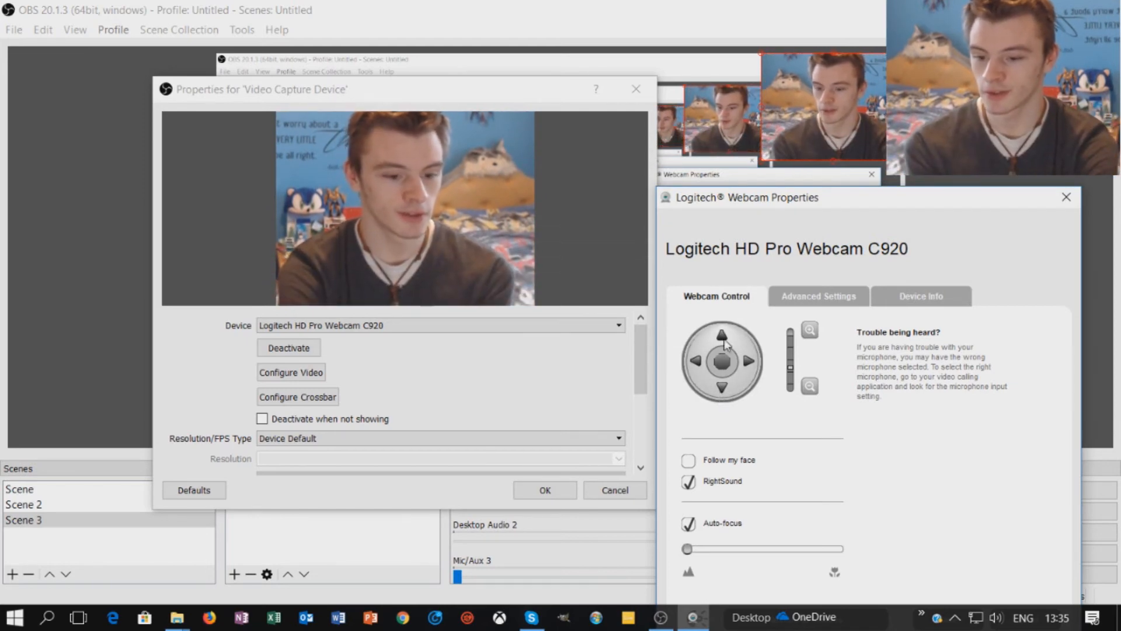
{"action": "left_click", "coordinate": [724, 339]}
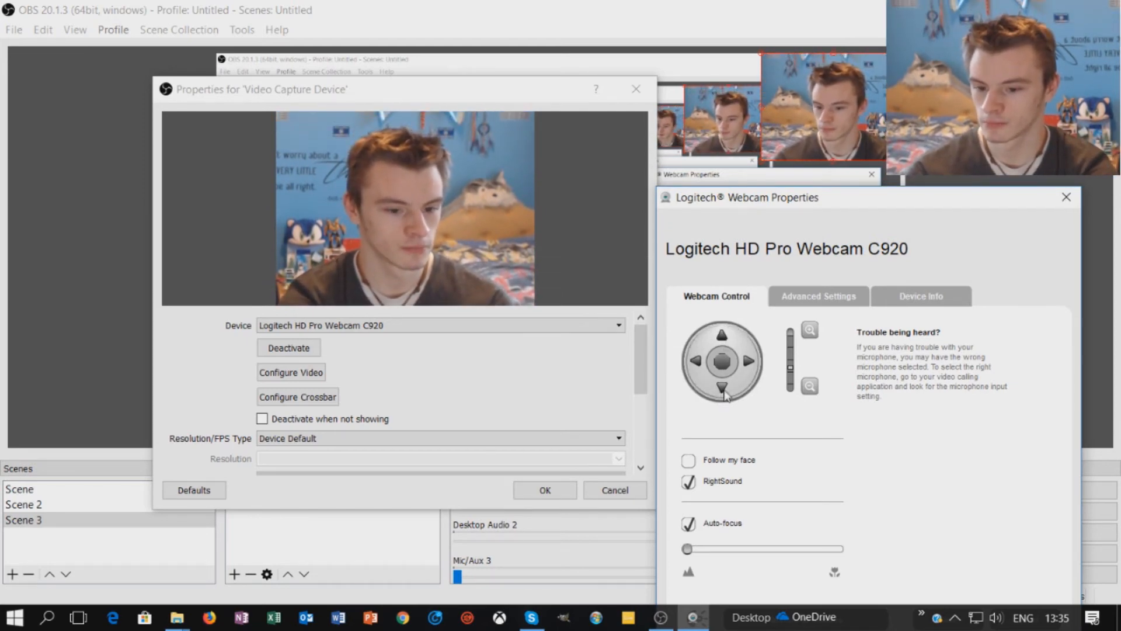
{"action": "left_click", "coordinate": [723, 390]}
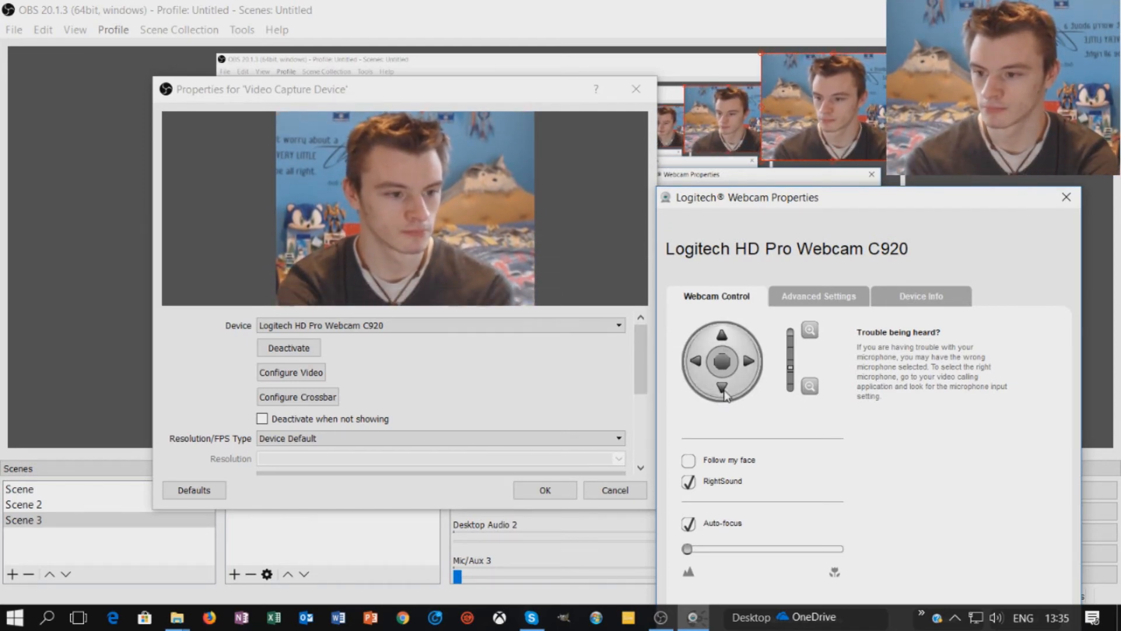
{"action": "left_click", "coordinate": [722, 334]}
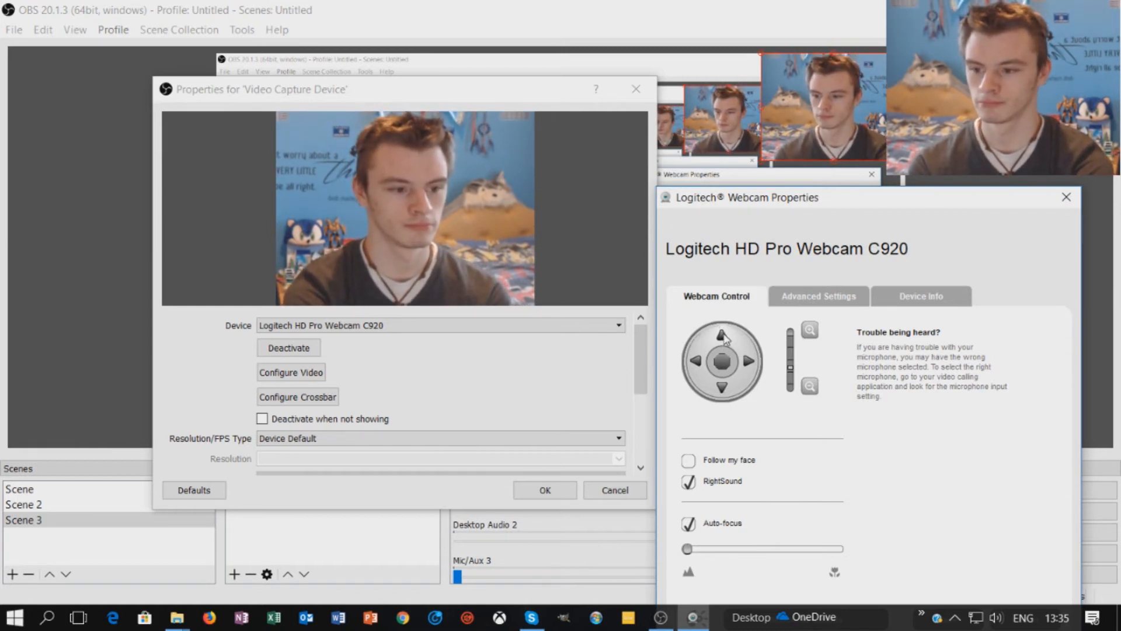
{"action": "left_click", "coordinate": [723, 337]}
{"action": "left_click", "coordinate": [723, 396]}
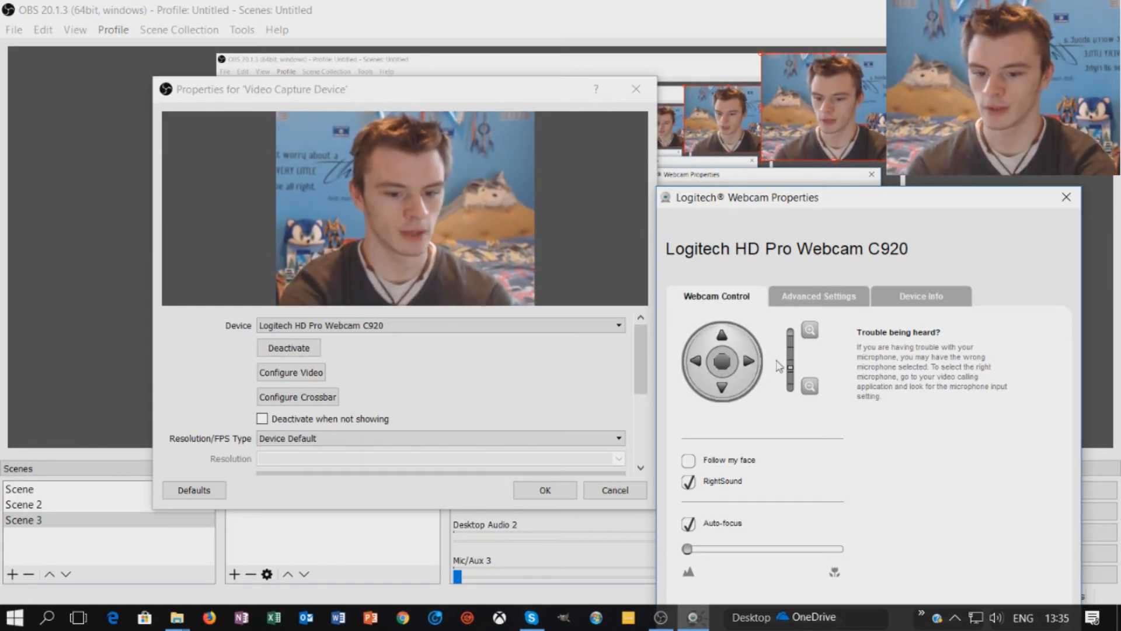
- Zoom the webcam in and back out, then view the Advanced Settings
{"action": "left_click", "coordinate": [811, 336]}
{"action": "left_click", "coordinate": [810, 386]}
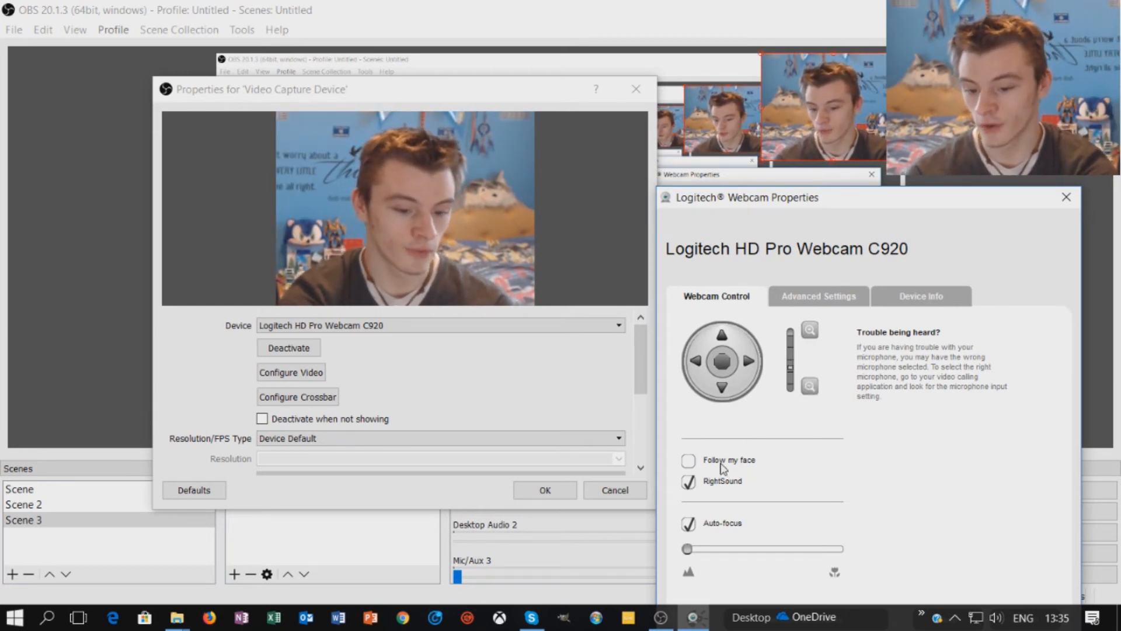
{"action": "left_click_drag", "start_coordinate": [820, 200], "coordinate": [879, 193]}
{"action": "left_click", "coordinate": [817, 278]}
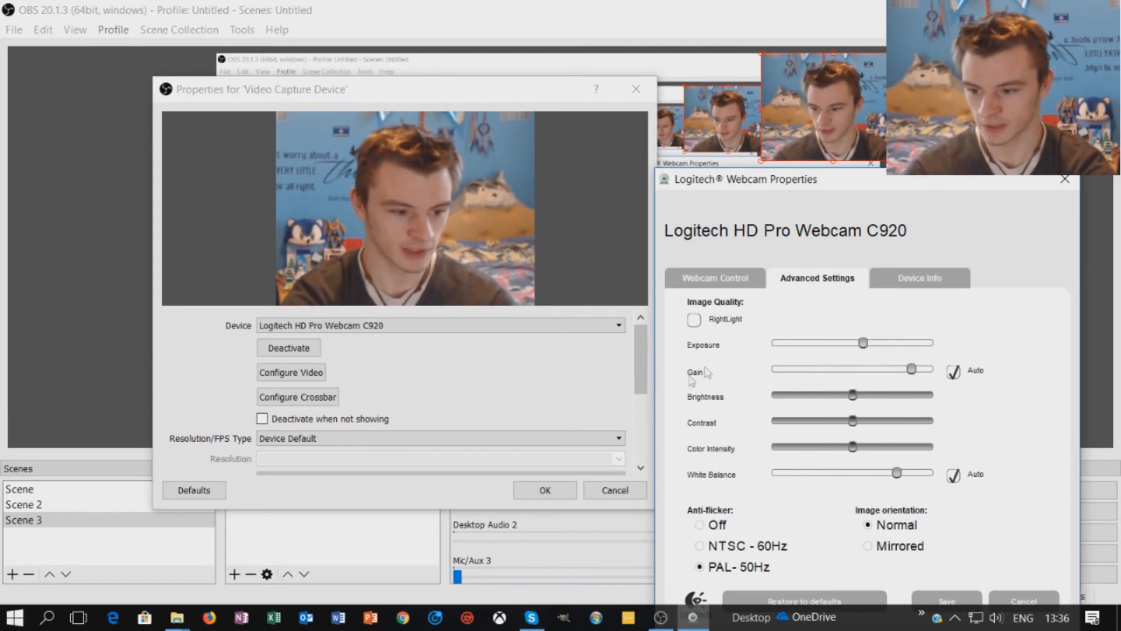
- Review Device Info, return to Webcam Control, and close the window without saving
{"action": "left_click", "coordinate": [902, 286]}
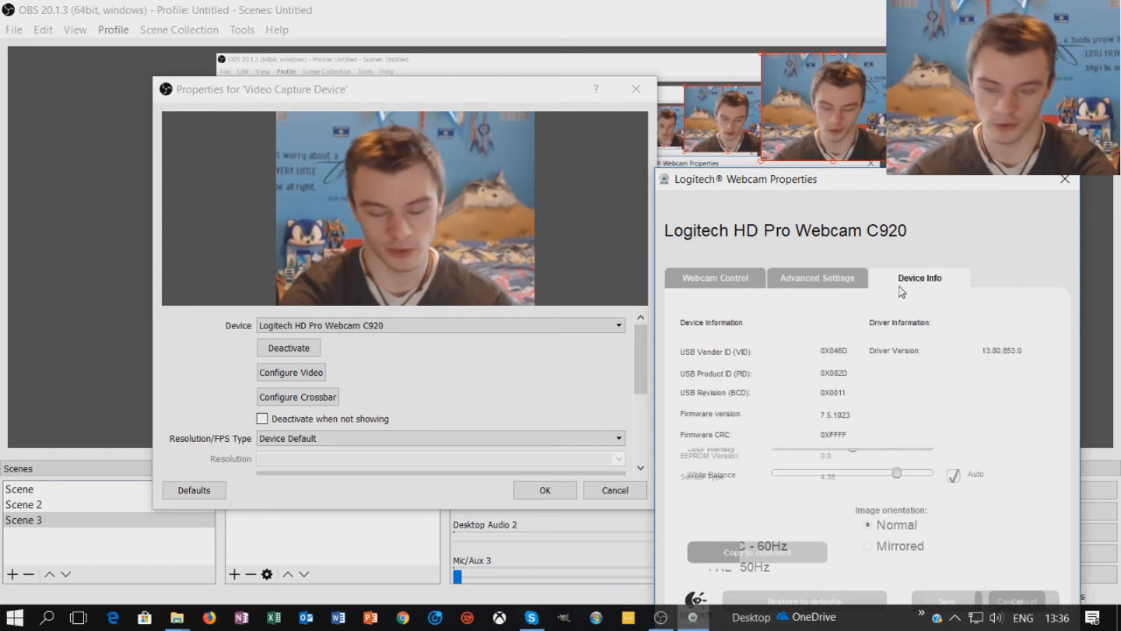
{"action": "left_click", "coordinate": [733, 278]}
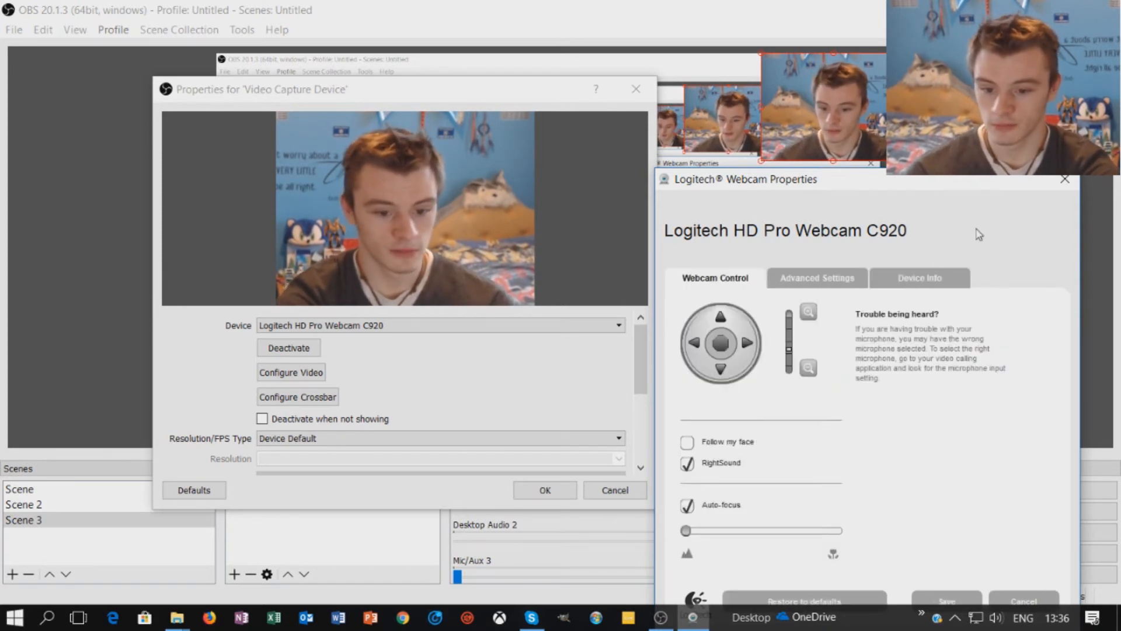
{"action": "left_click", "coordinate": [1065, 180]}
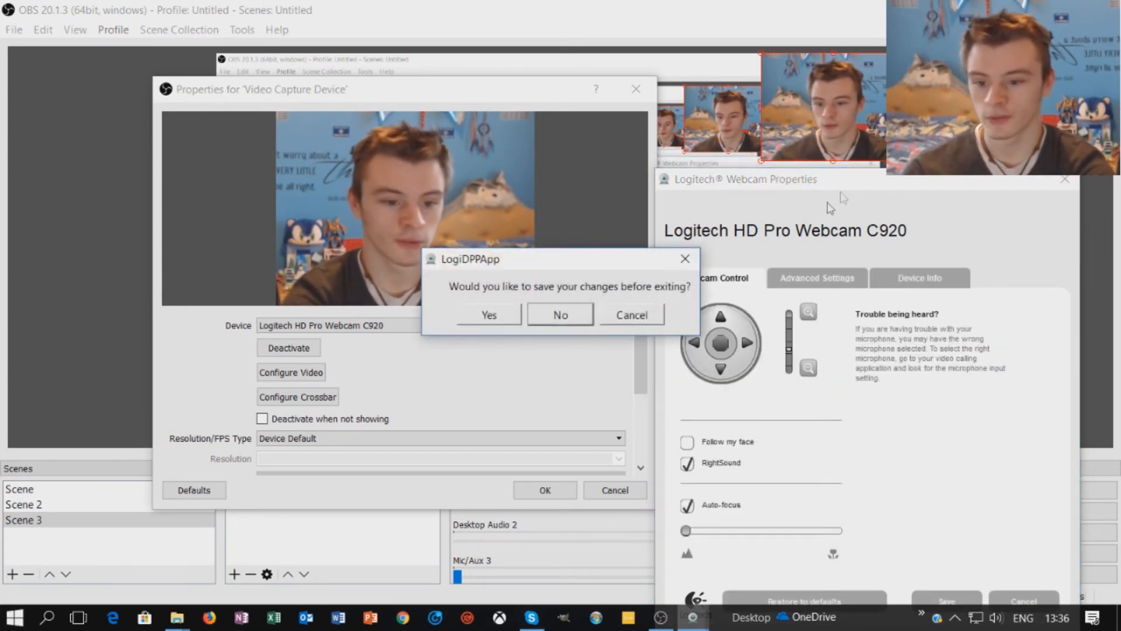
{"action": "left_click", "coordinate": [577, 321]}
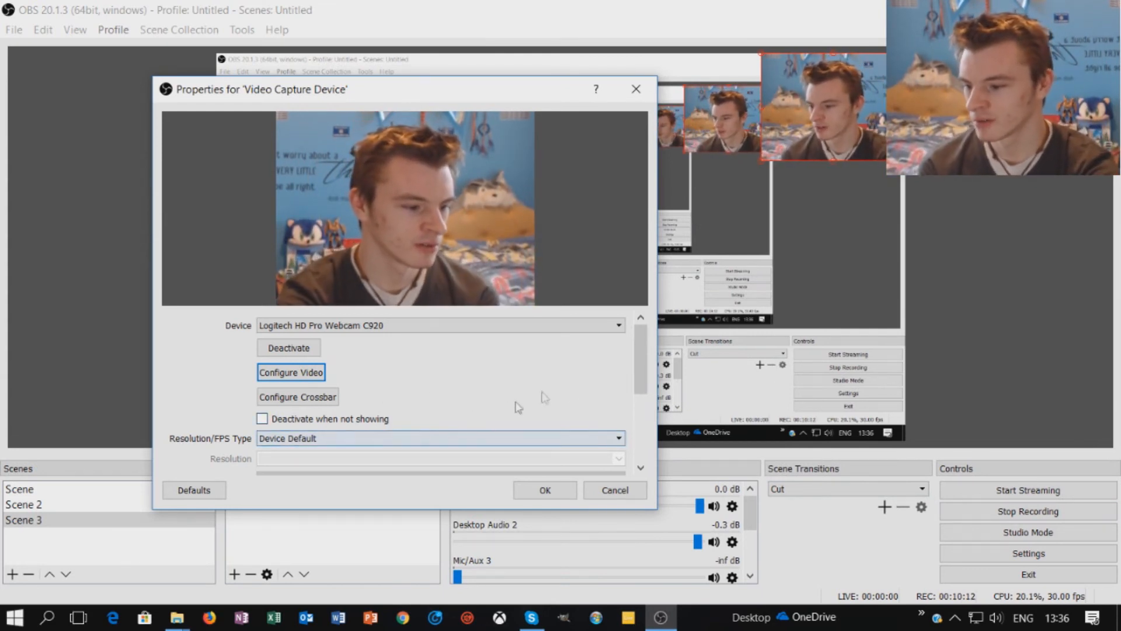
- Review the remaining Video Capture Device settings and confirm them with OK
{"action": "left_click_drag", "start_coordinate": [644, 359], "coordinate": [647, 429]}
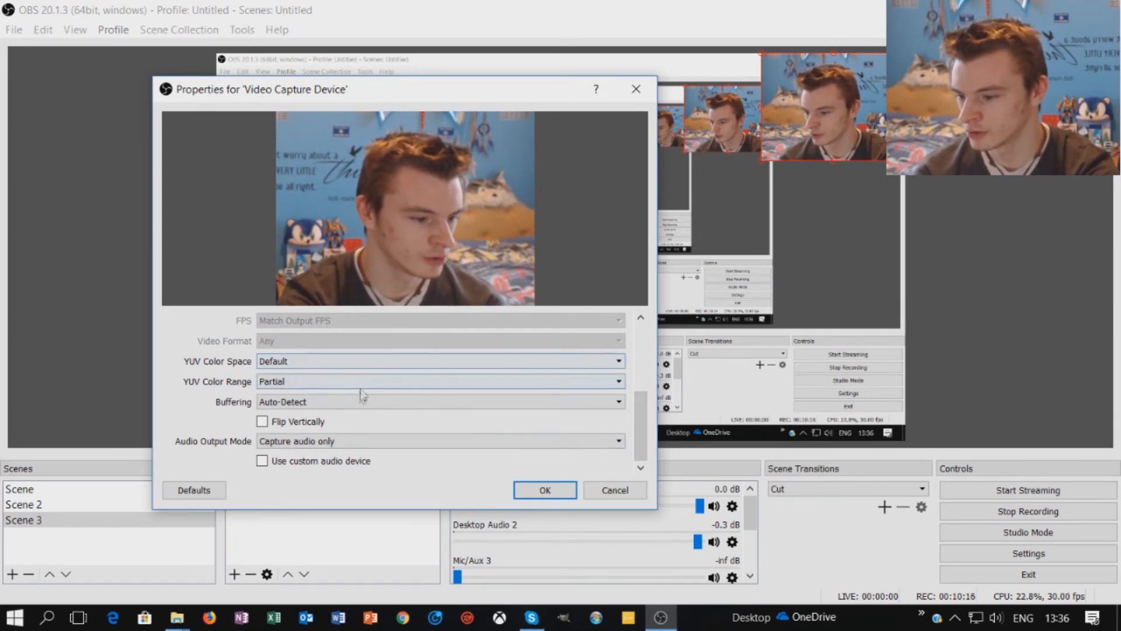
{"action": "left_click", "coordinate": [552, 491]}
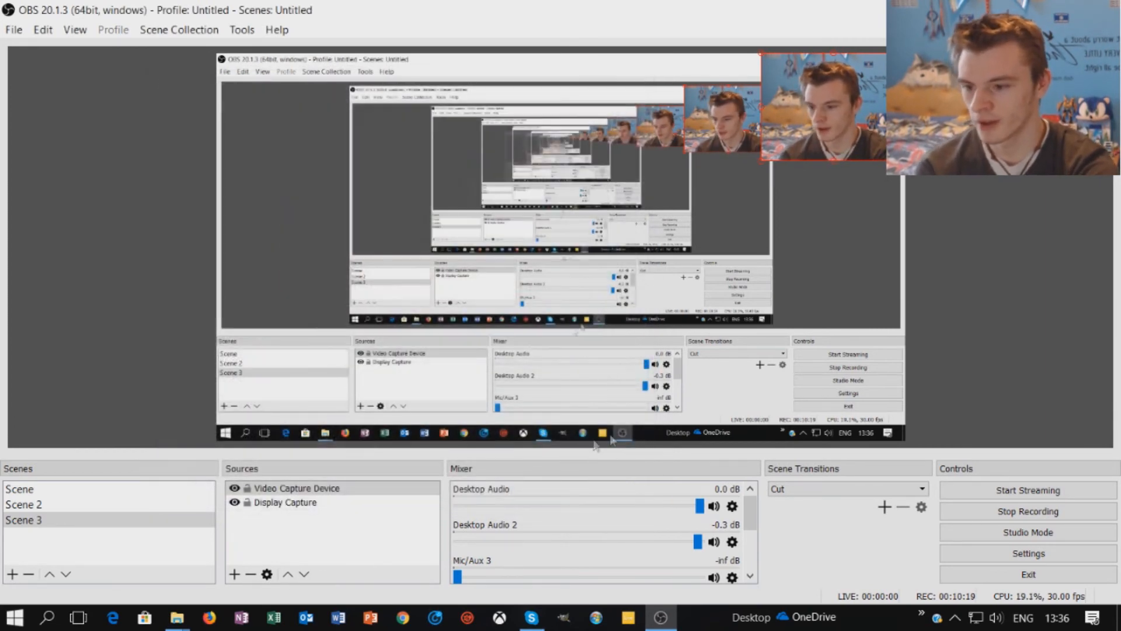
- Use the webcam source's Transform menu to place the overlay in the top-left corner
{"action": "left_click", "coordinate": [798, 222]}
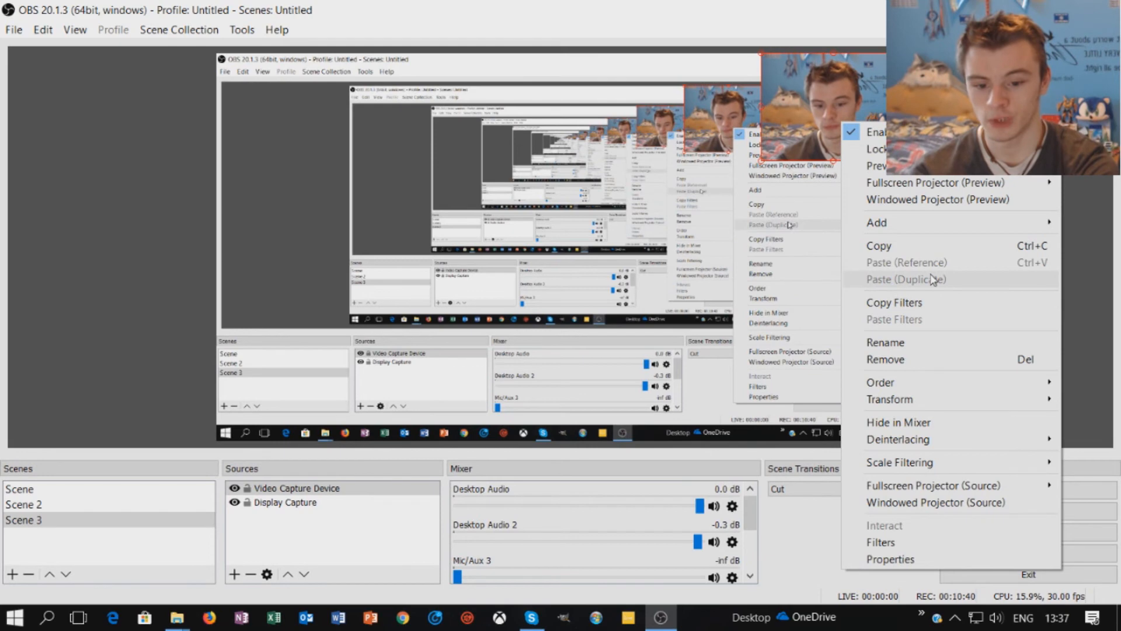
{"action": "mouse_move", "coordinate": [902, 399]}
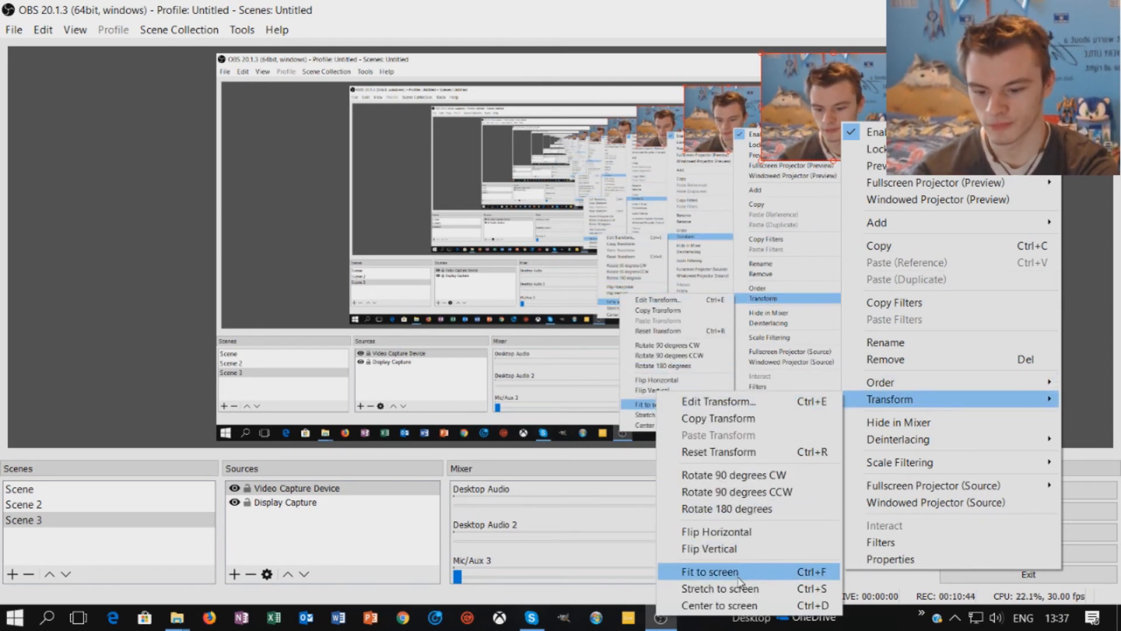
{"action": "left_click", "coordinate": [754, 548]}
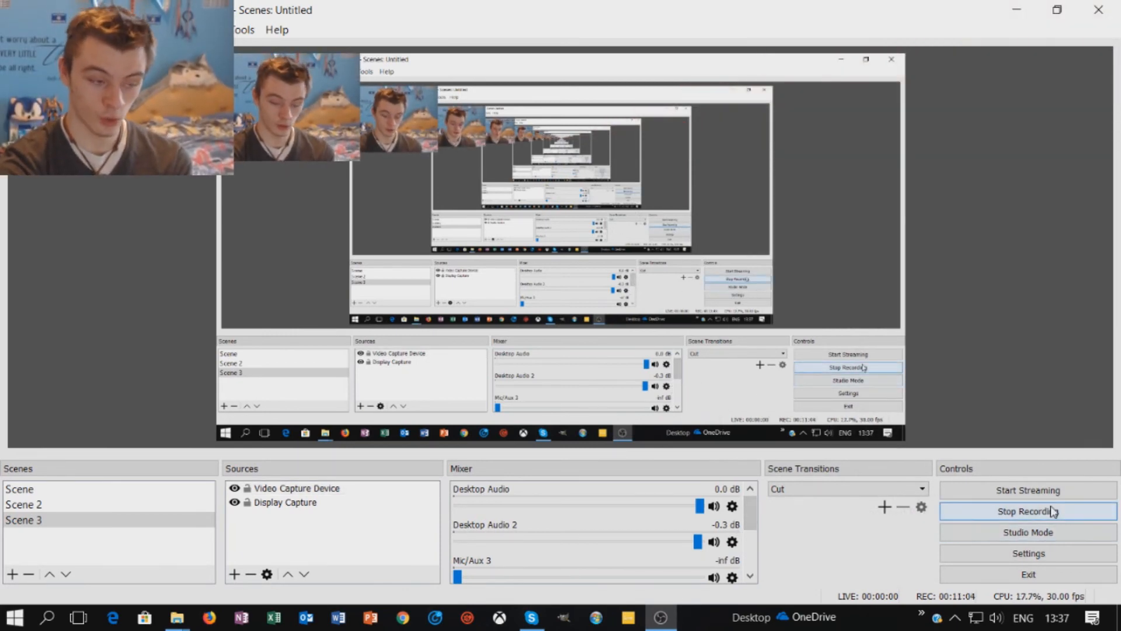
- Scroll the Mixer from Desktop Audio to Video Capture Device, then select Display Capture in Sources
{"action": "scroll", "coordinate": [752, 523], "scroll_direction": "down", "scroll_amount": 5}
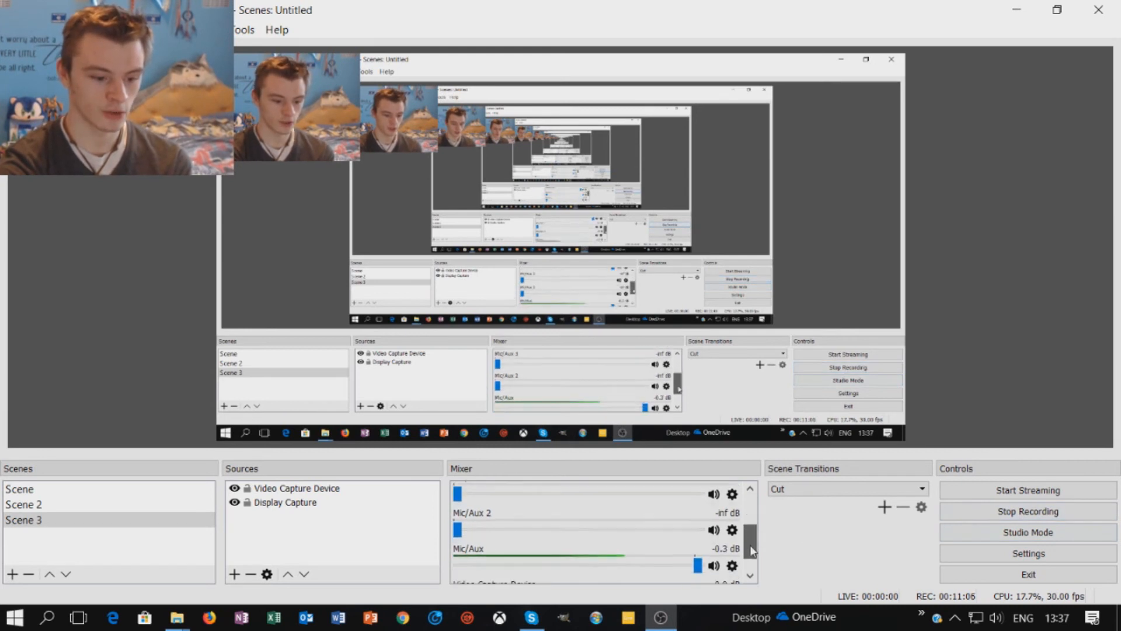
{"action": "left_click_drag", "start_coordinate": [745, 554], "coordinate": [748, 519]}
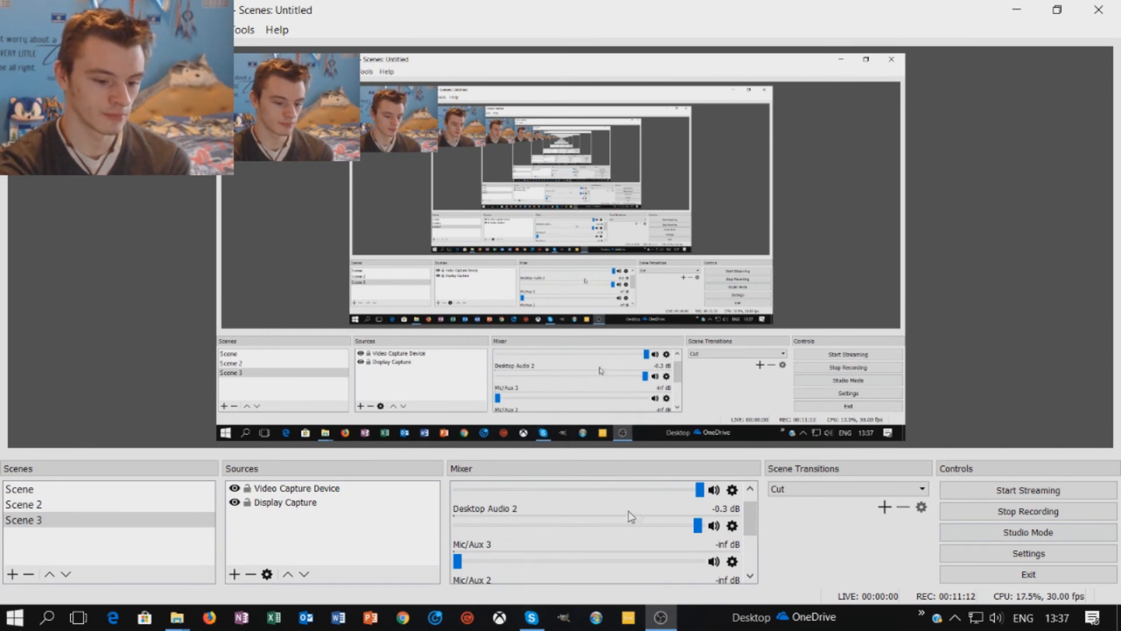
{"action": "left_click_drag", "start_coordinate": [753, 519], "coordinate": [761, 566]}
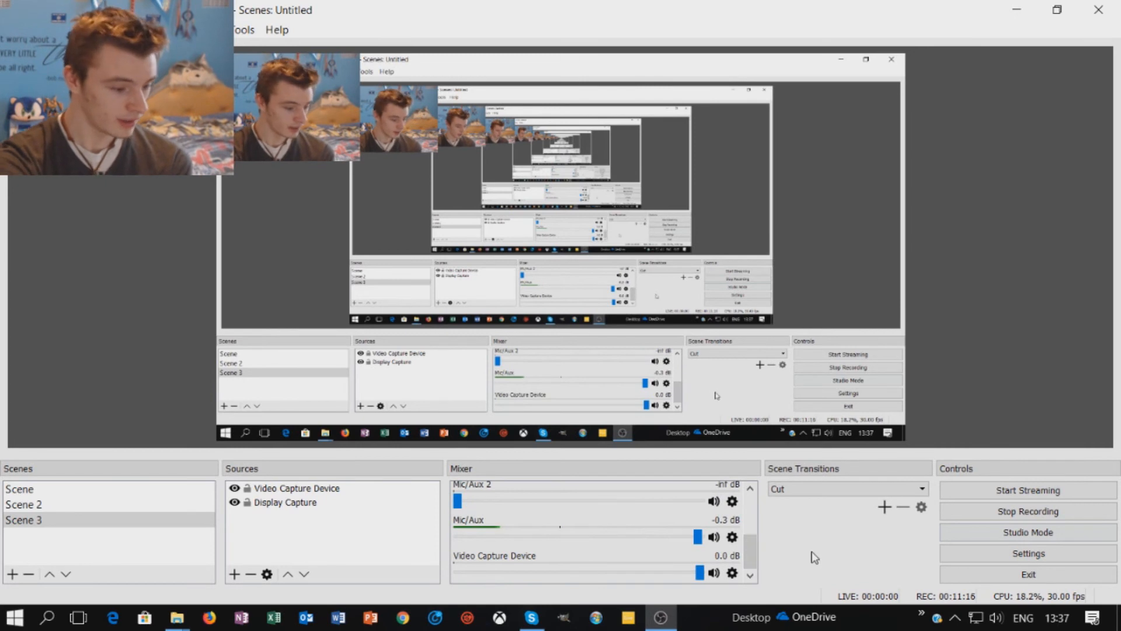
{"action": "left_click", "coordinate": [781, 358]}
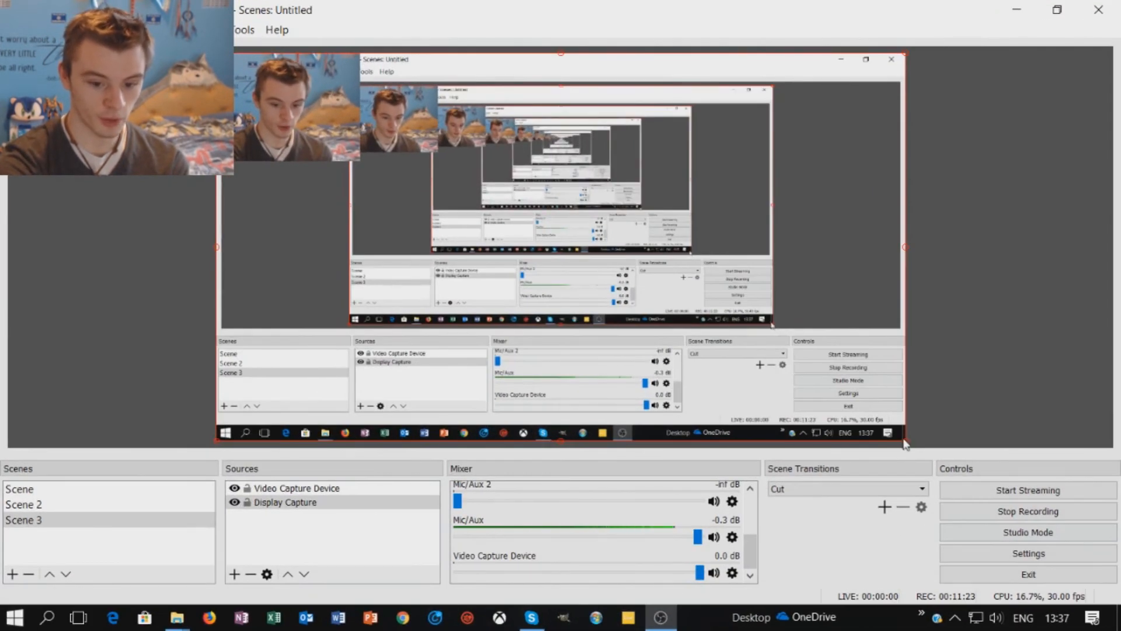
{"action": "left_click_drag", "start_coordinate": [905, 444], "coordinate": [905, 513]}
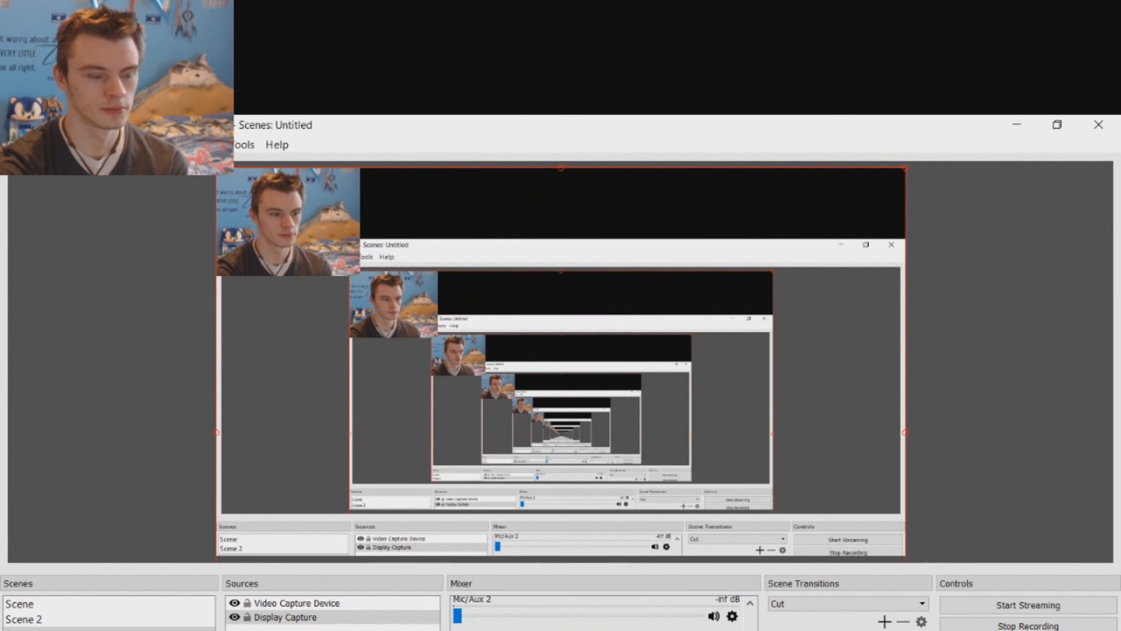
{"action": "left_click_drag", "start_coordinate": [905, 630], "coordinate": [907, 445]}
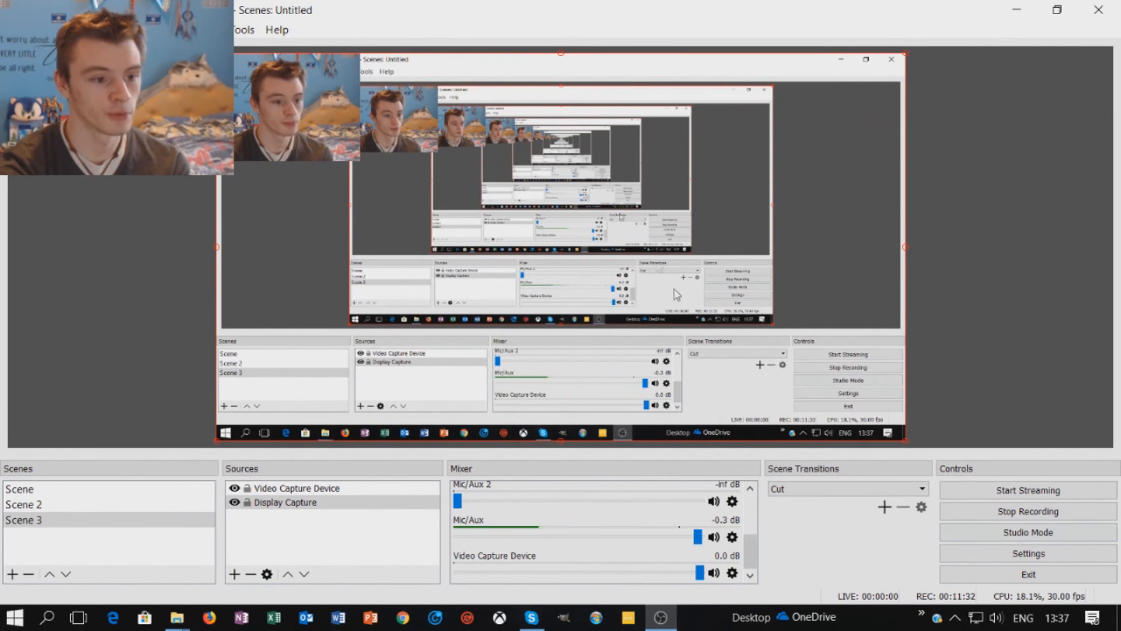
{"action": "left_click", "coordinate": [106, 314]}
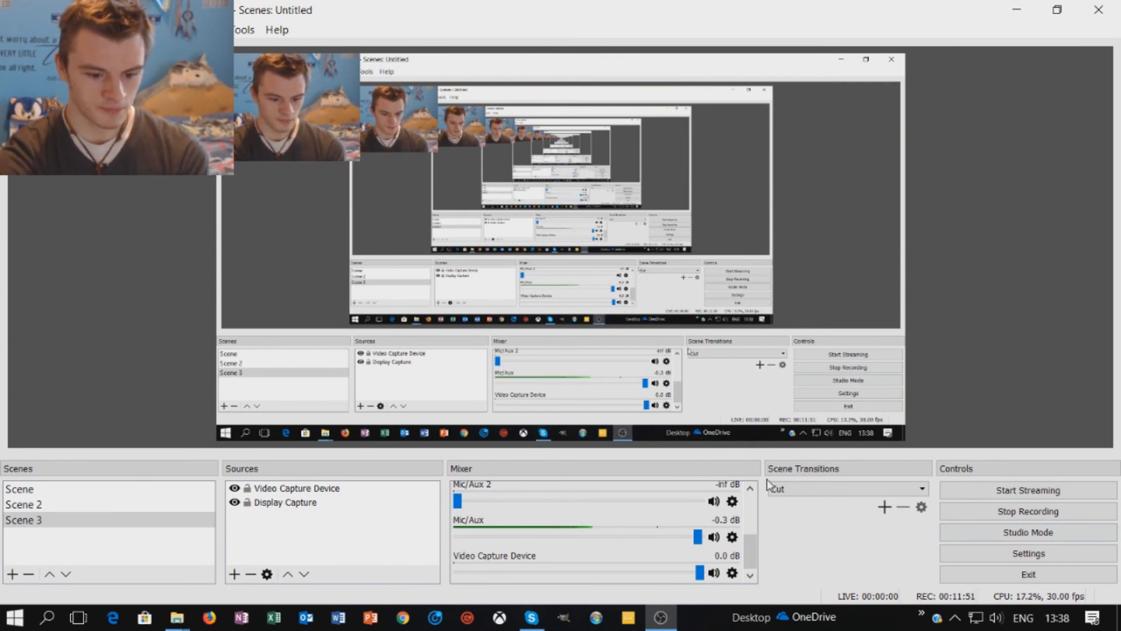
{"action": "mouse_move", "coordinate": [664, 626]}
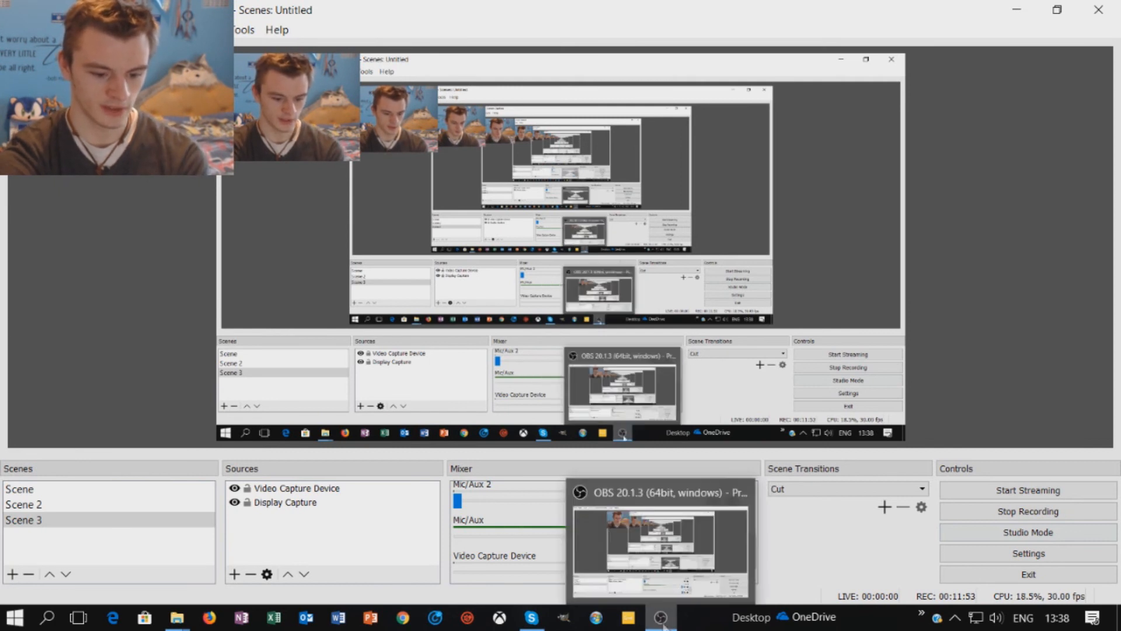